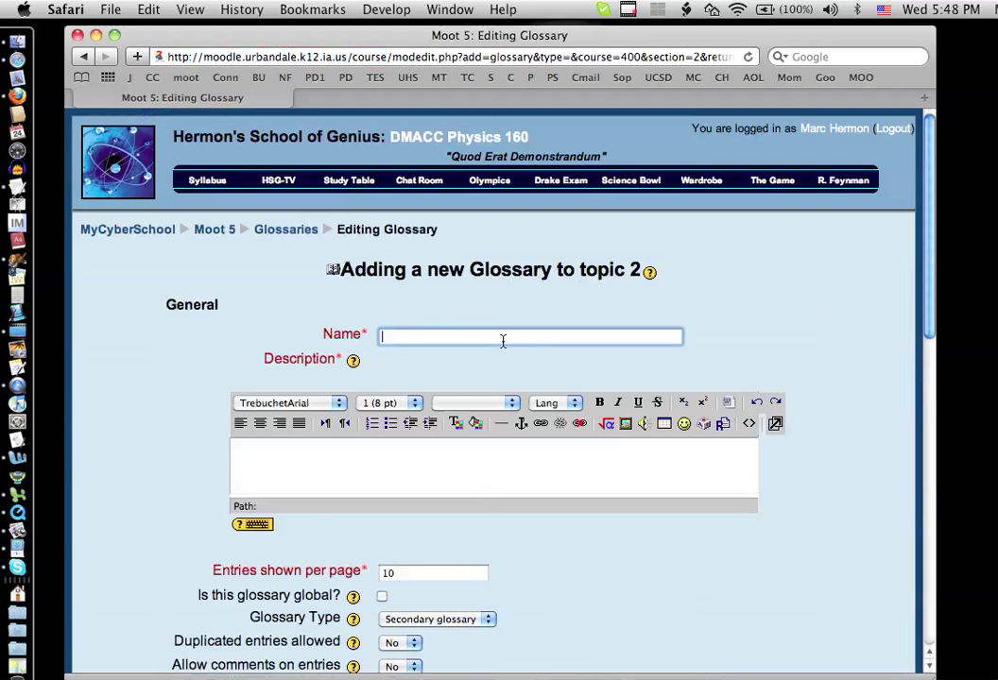
Step: Name the new glossary "Computer terms"
{"action": "type", "text": "COm"}
{"action": "key", "text": "BackSpace"}
{"action": "key", "text": "BackSpace"}
{"action": "type", "text": "omputer terms"}
Step: Enter the glossary description "Please enter computer terms and definitions."
{"action": "left_click", "coordinate": [383, 460]}
{"action": "type", "text": "P"}
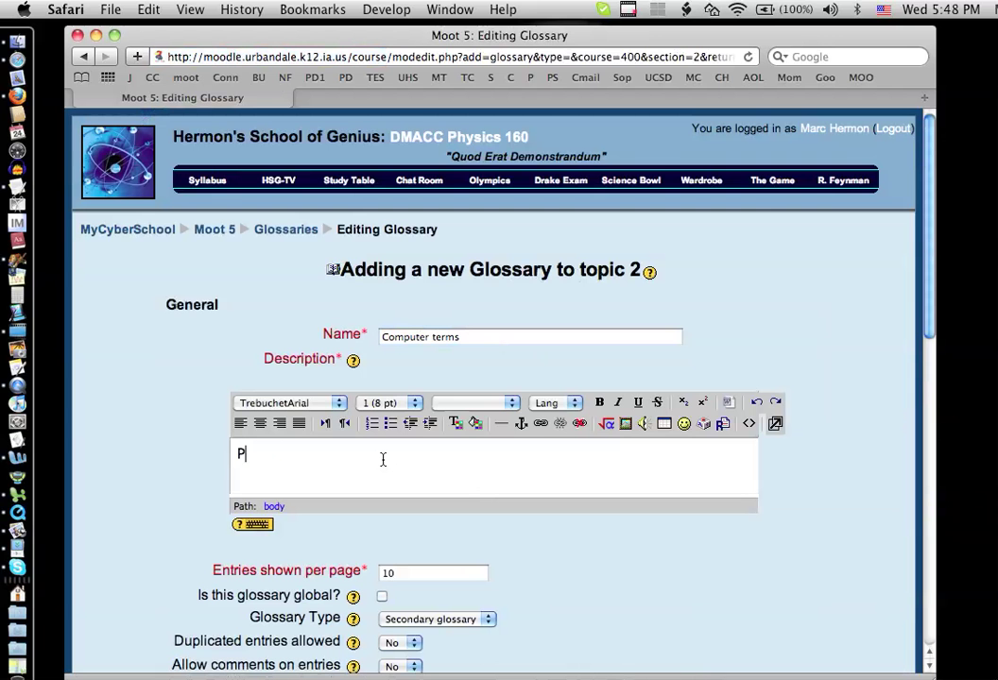
{"action": "type", "text": "lease enter "}
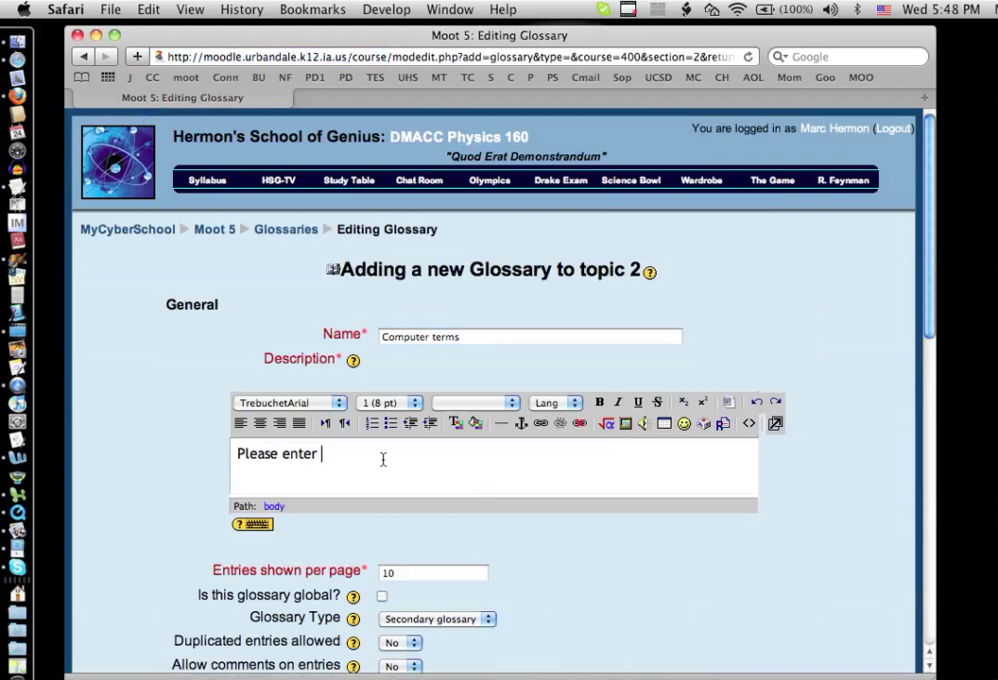
{"action": "type", "text": "computer terms and definist"}
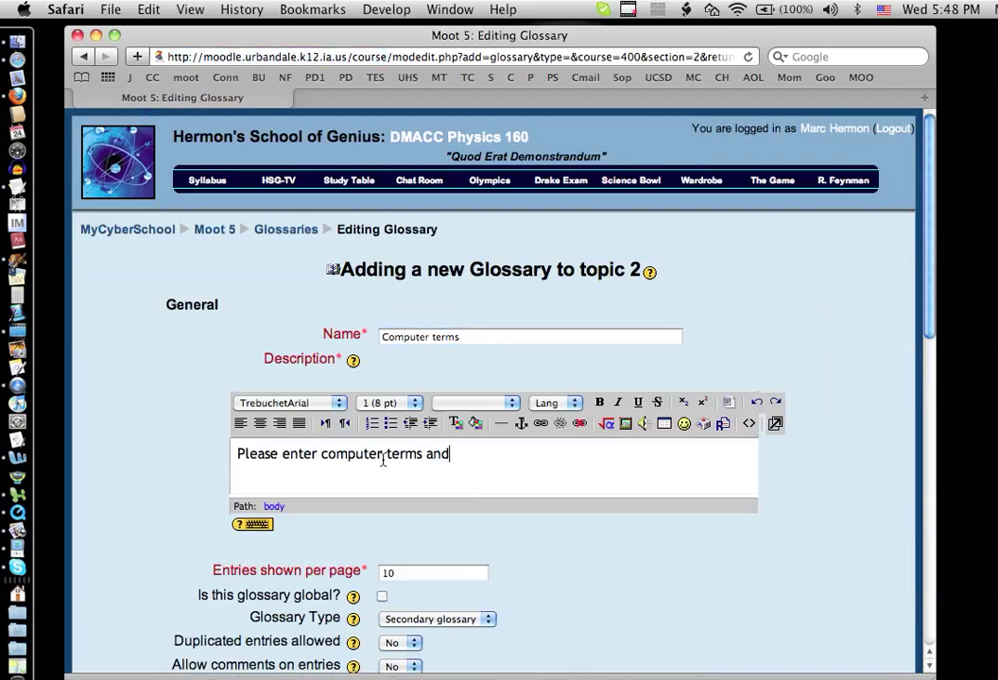
{"action": "key", "text": "BackSpace"}
{"action": "key", "text": "BackSpace"}
{"action": "type", "text": "tions."}
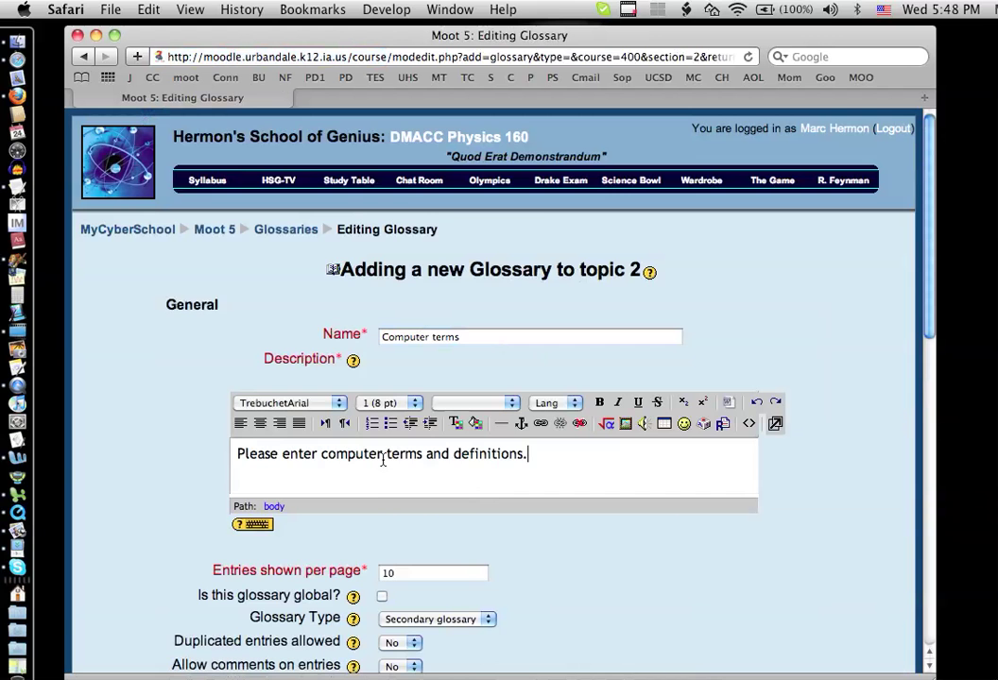
Step: Read the help text on making the glossary global and close it
{"action": "scroll", "coordinate": [372, 487], "scroll_direction": "down", "scroll_amount": 4}
{"action": "scroll", "coordinate": [372, 496], "scroll_direction": "down", "scroll_amount": 2}
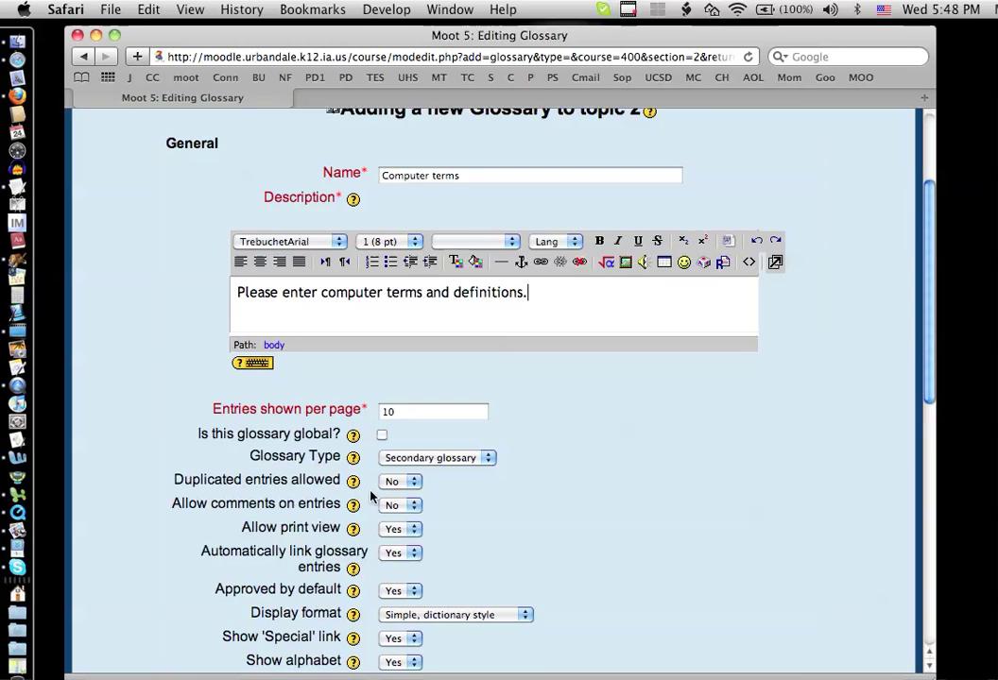
{"action": "scroll", "coordinate": [373, 496], "scroll_direction": "down", "scroll_amount": 2}
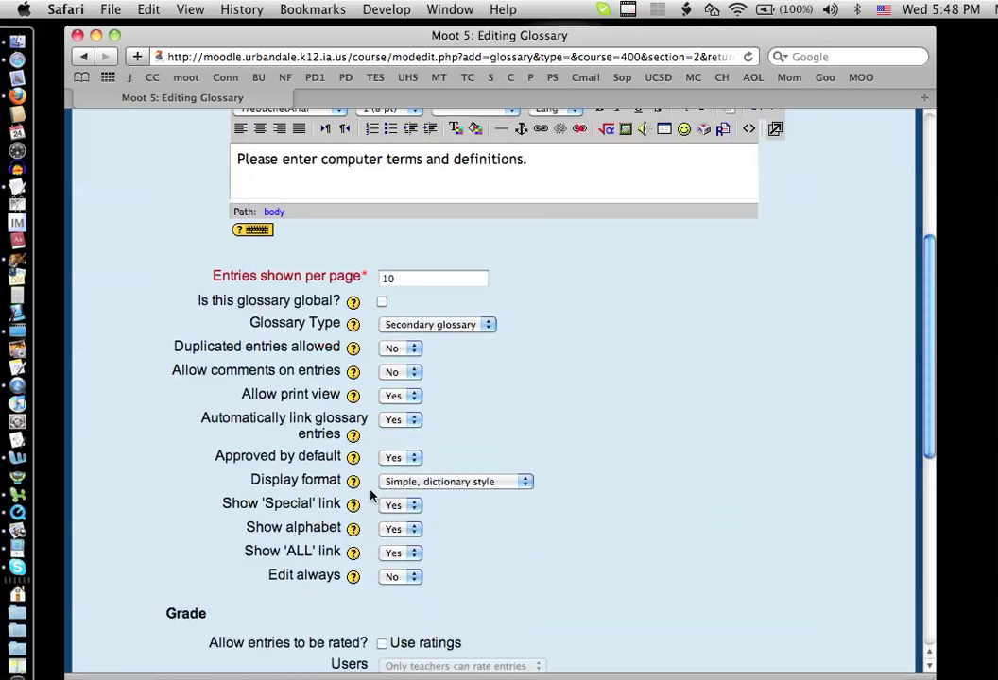
{"action": "left_click", "coordinate": [352, 302]}
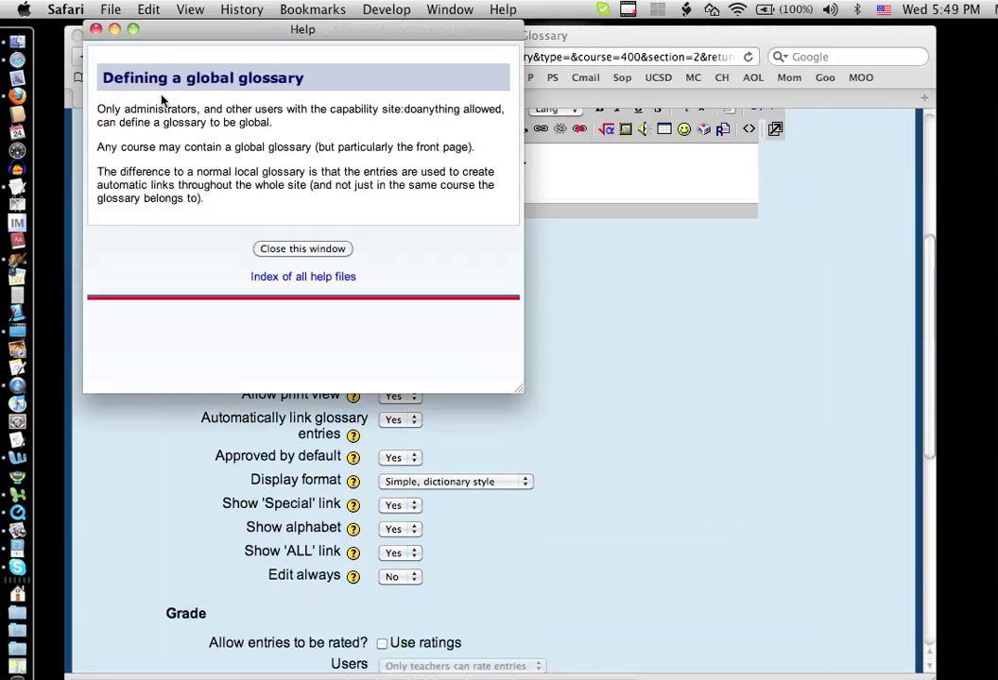
{"action": "left_click", "coordinate": [95, 31]}
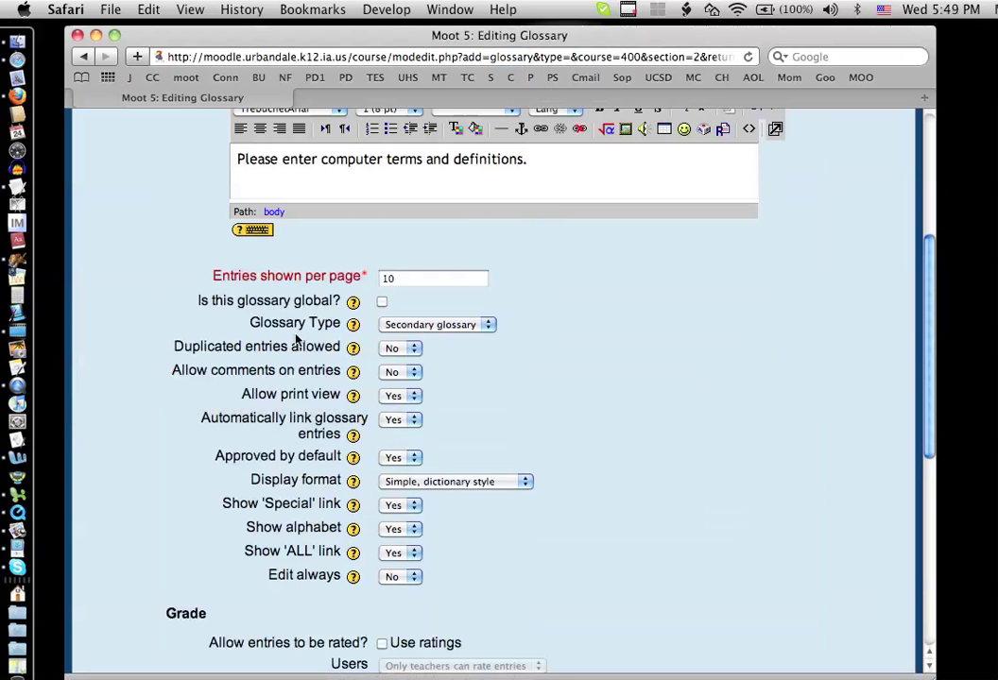
Step: Check the glossary type help, set the type to Main glossary, and set comments on entries to Yes
{"action": "left_click", "coordinate": [392, 325]}
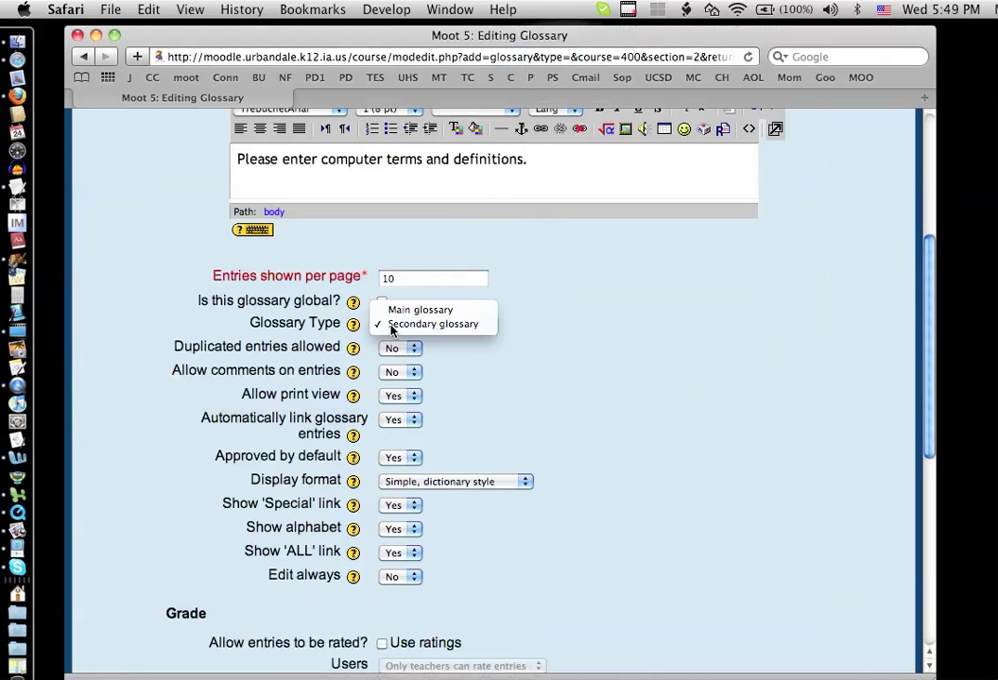
{"action": "left_click", "coordinate": [374, 327]}
{"action": "left_click", "coordinate": [353, 325]}
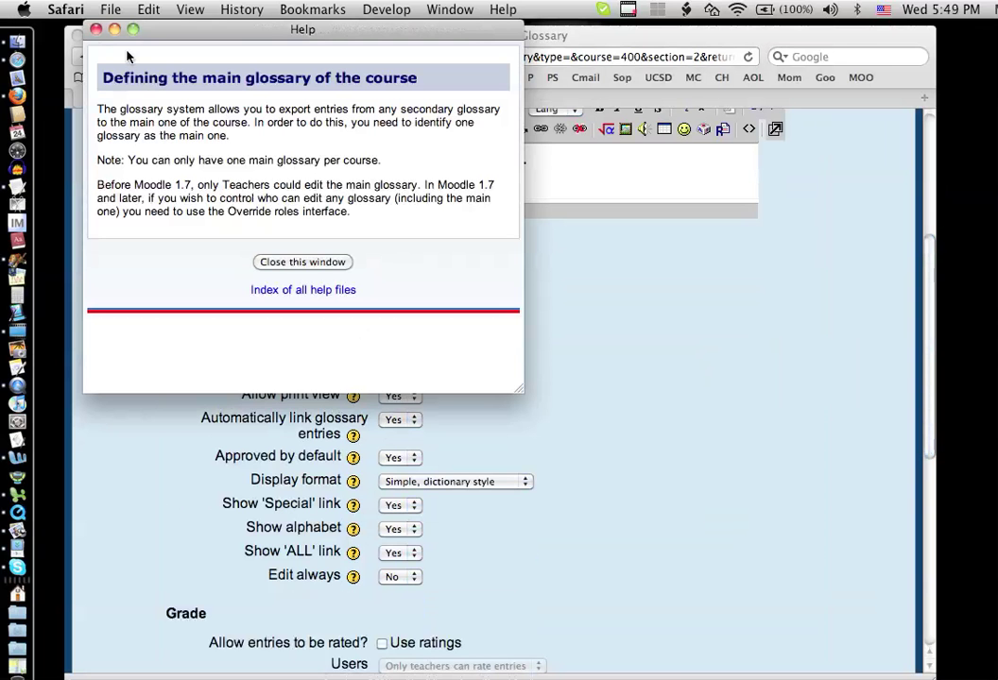
{"action": "left_click", "coordinate": [96, 30]}
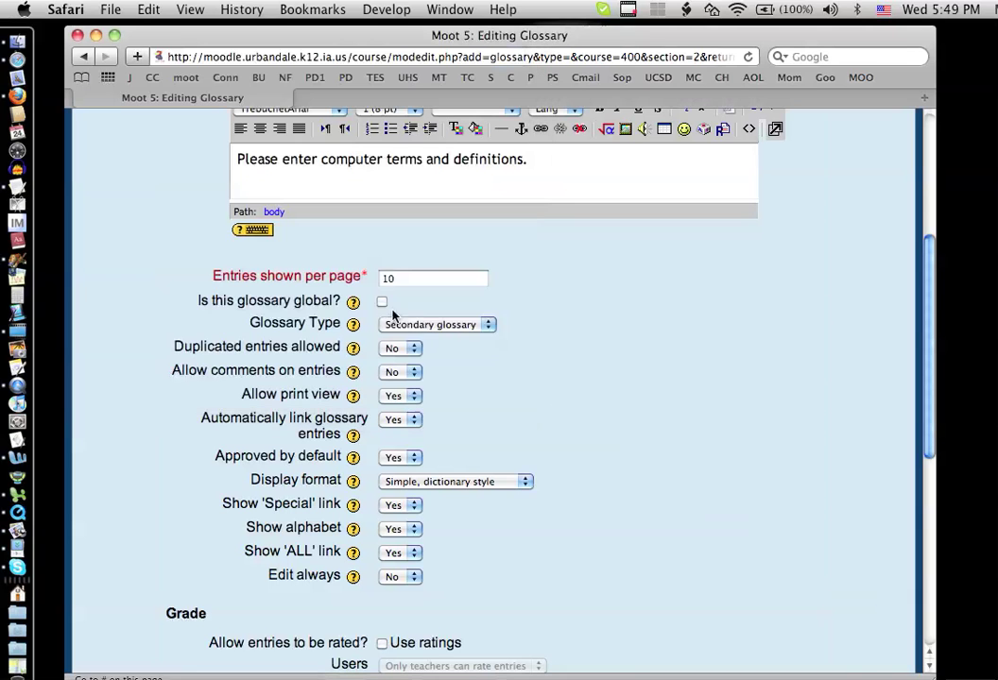
{"action": "left_click", "coordinate": [438, 326]}
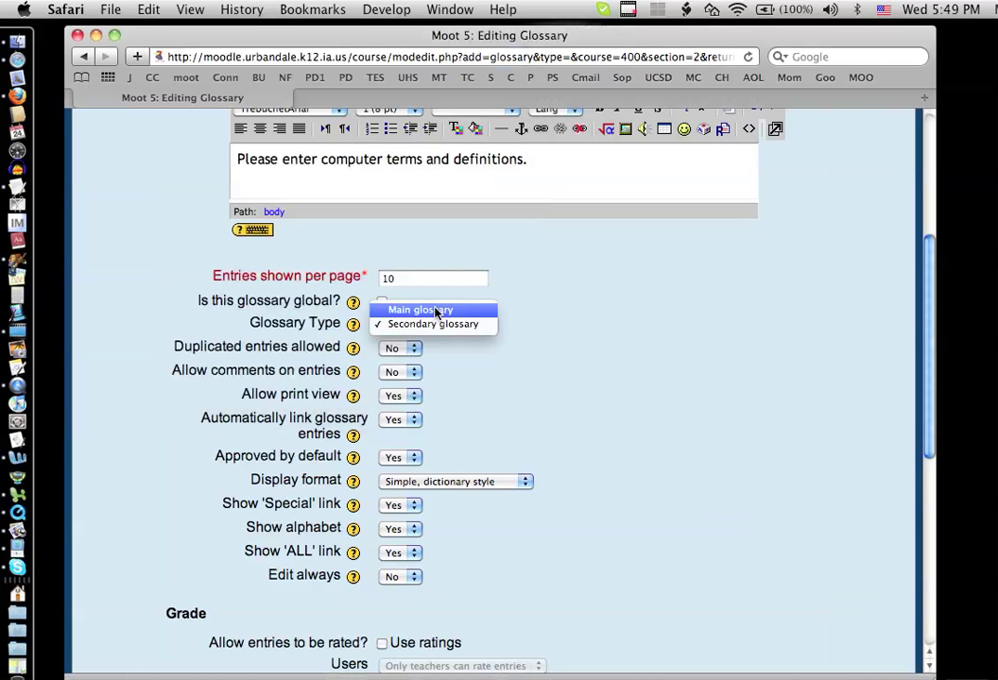
{"action": "left_click", "coordinate": [437, 311]}
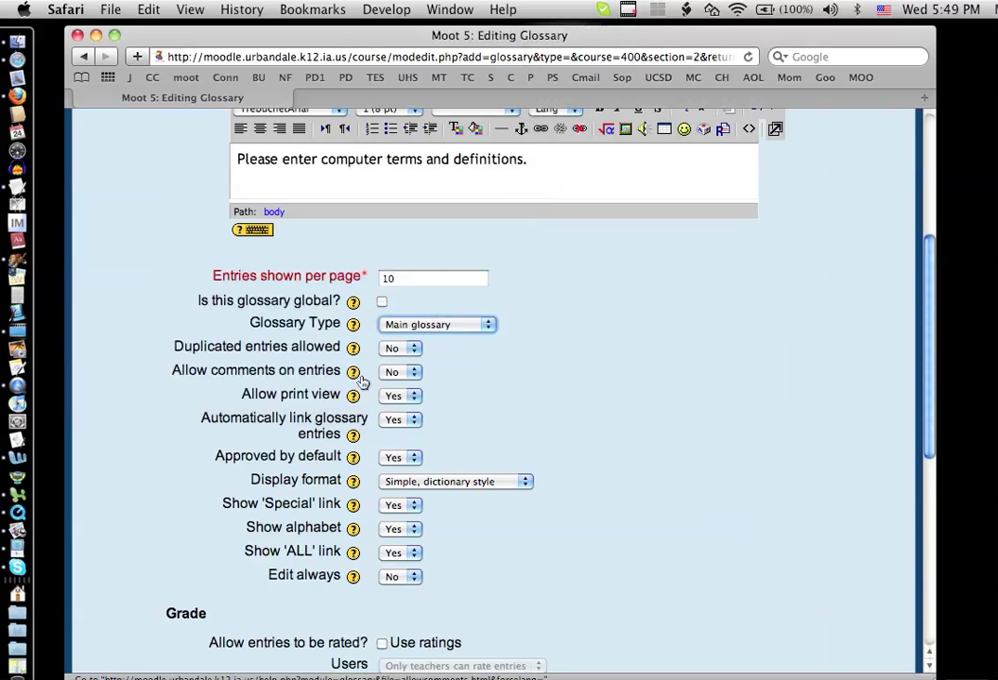
{"action": "left_click", "coordinate": [395, 373]}
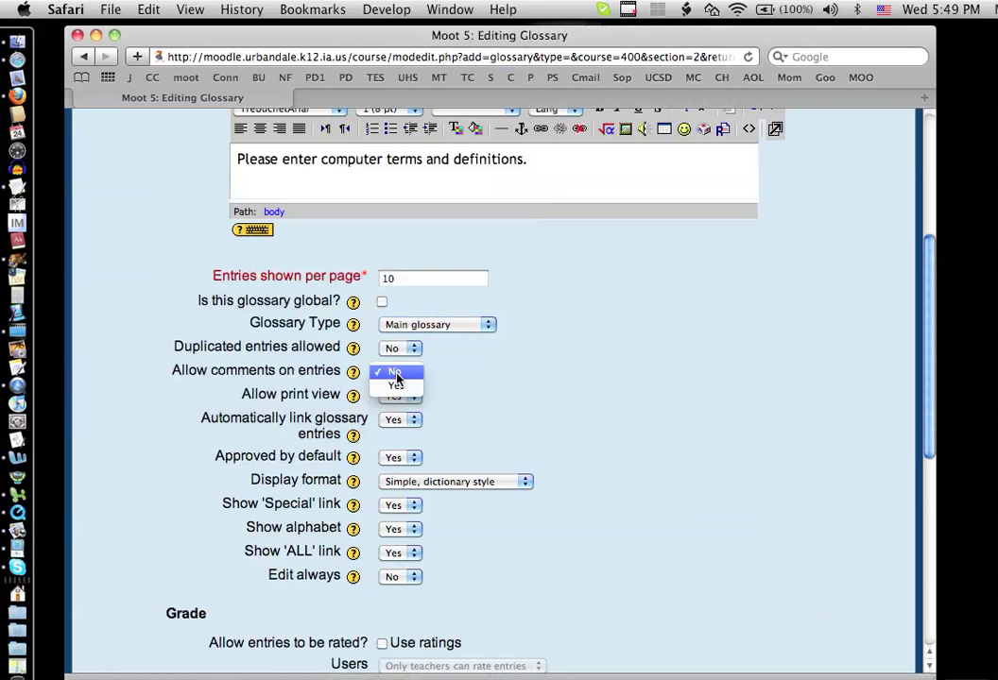
{"action": "left_click", "coordinate": [401, 385]}
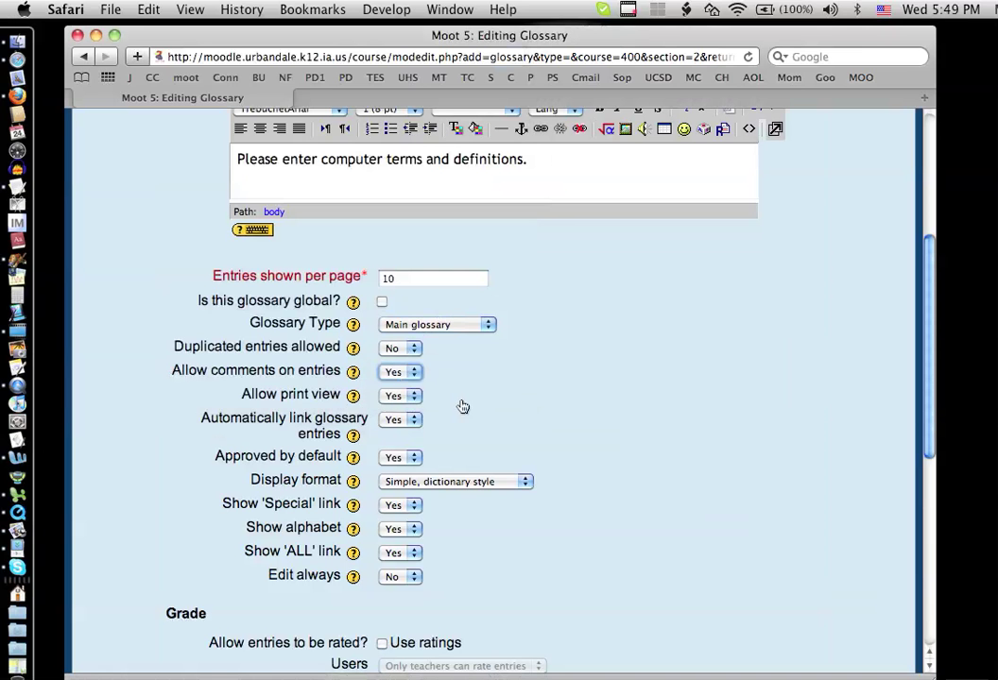
Step: Read the help texts for allowing print view and for automatically linking glossary entries
{"action": "left_click", "coordinate": [353, 398]}
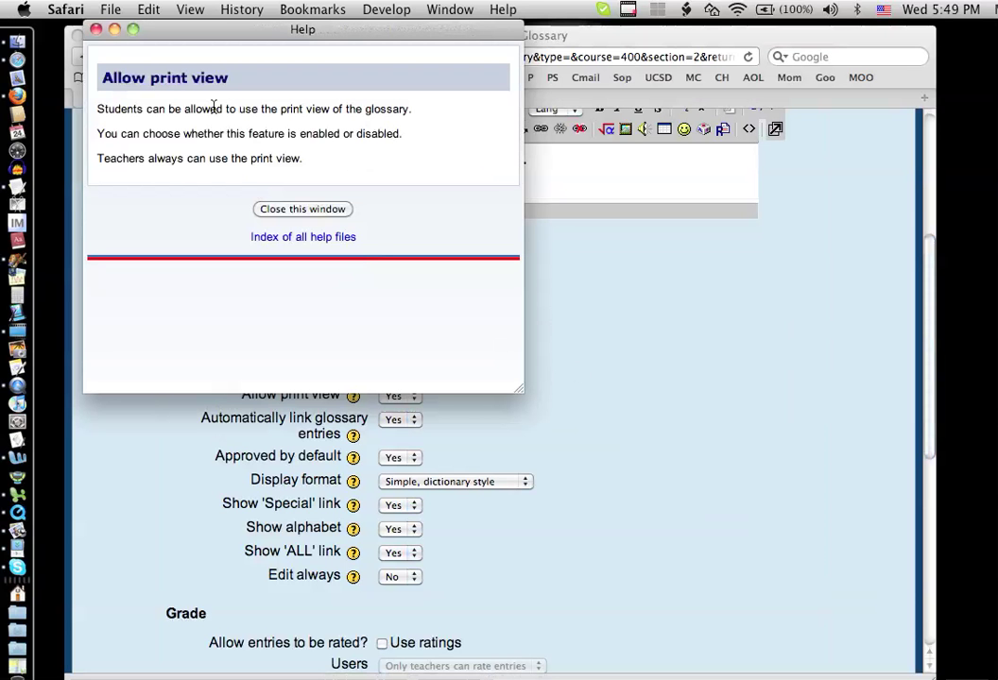
{"action": "left_click", "coordinate": [97, 30]}
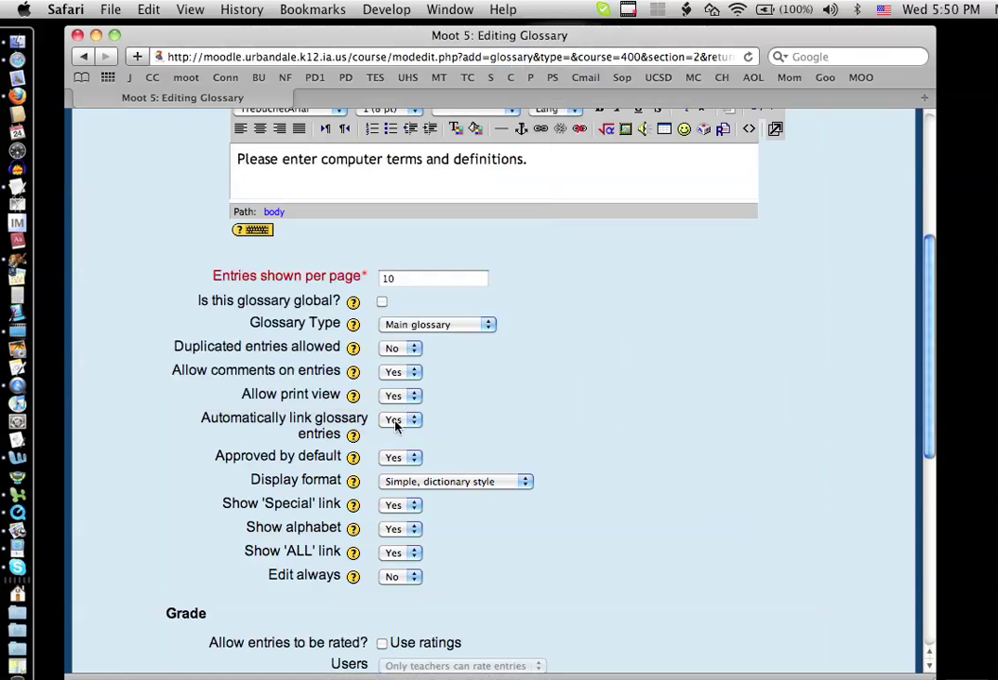
{"action": "left_click", "coordinate": [353, 434]}
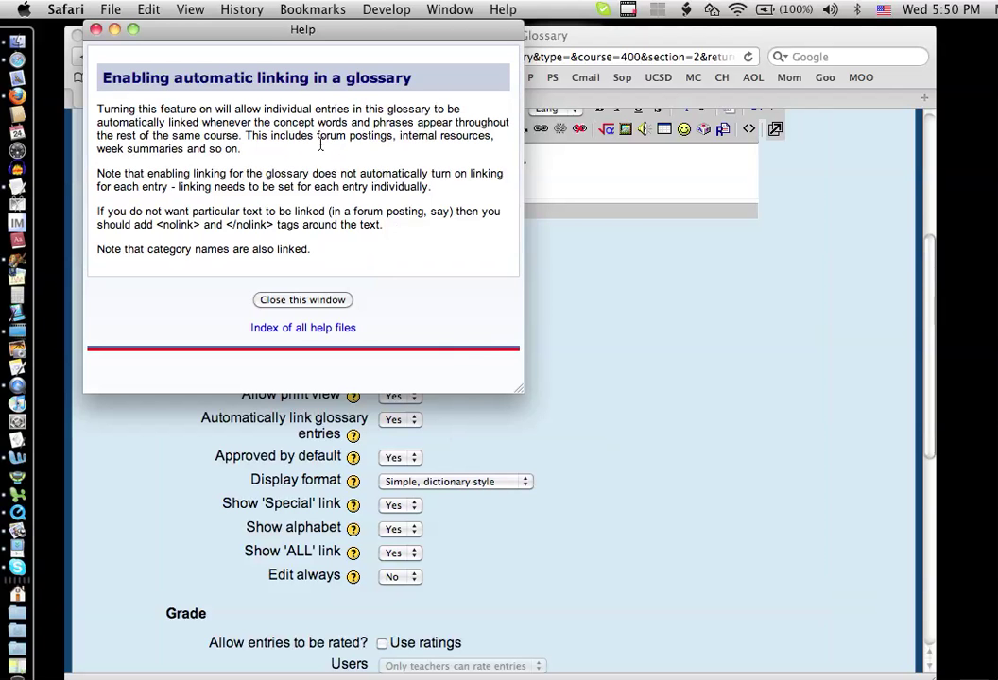
{"action": "left_click", "coordinate": [96, 29]}
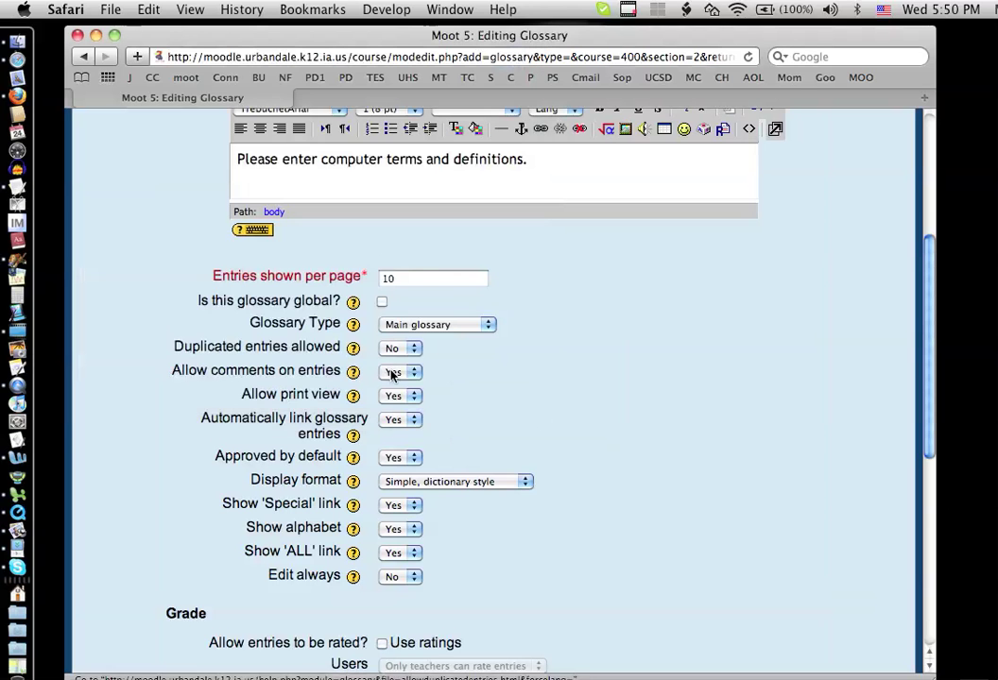
Step: Review the approved-by-default choices and the display formats, keeping Yes and Simple, dictionary style
{"action": "left_click", "coordinate": [401, 458]}
{"action": "left_click", "coordinate": [402, 459]}
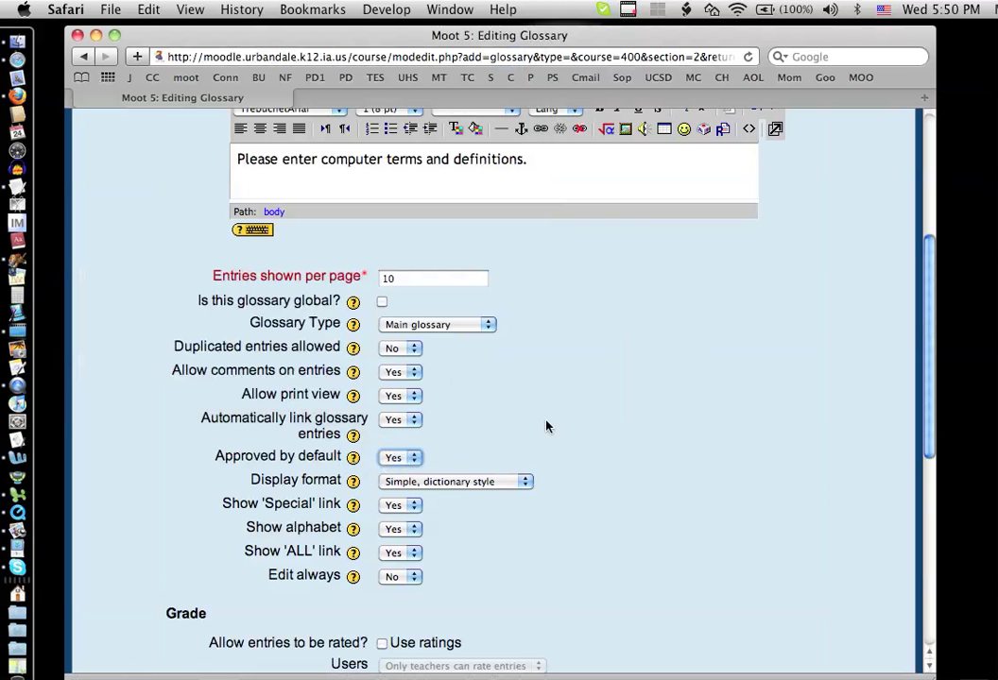
{"action": "scroll", "coordinate": [546, 426], "scroll_direction": "down", "scroll_amount": 3}
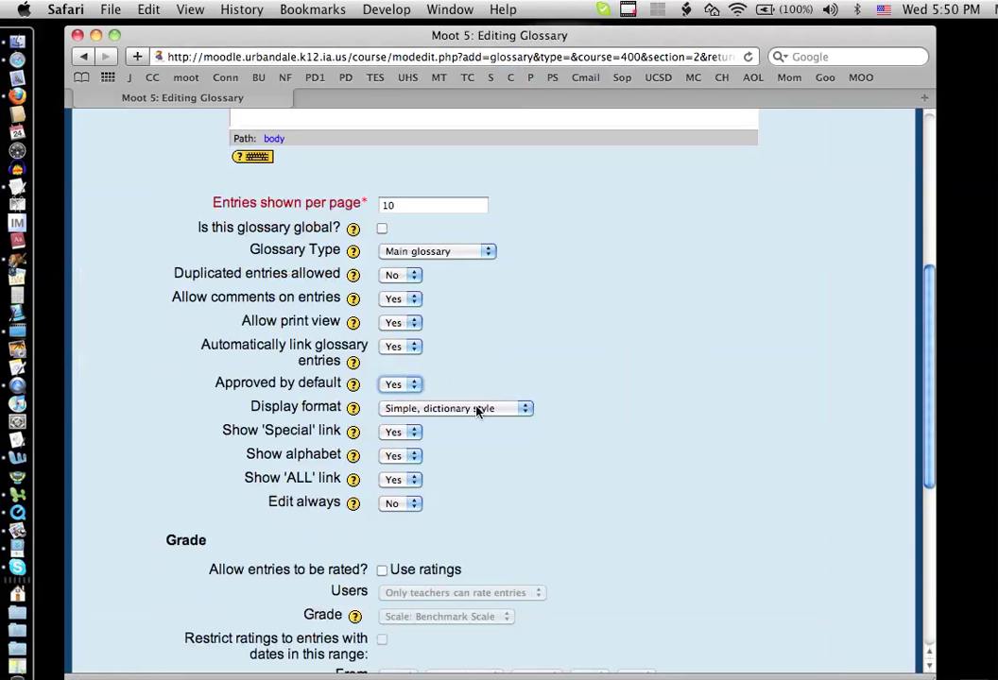
{"action": "left_click", "coordinate": [409, 408]}
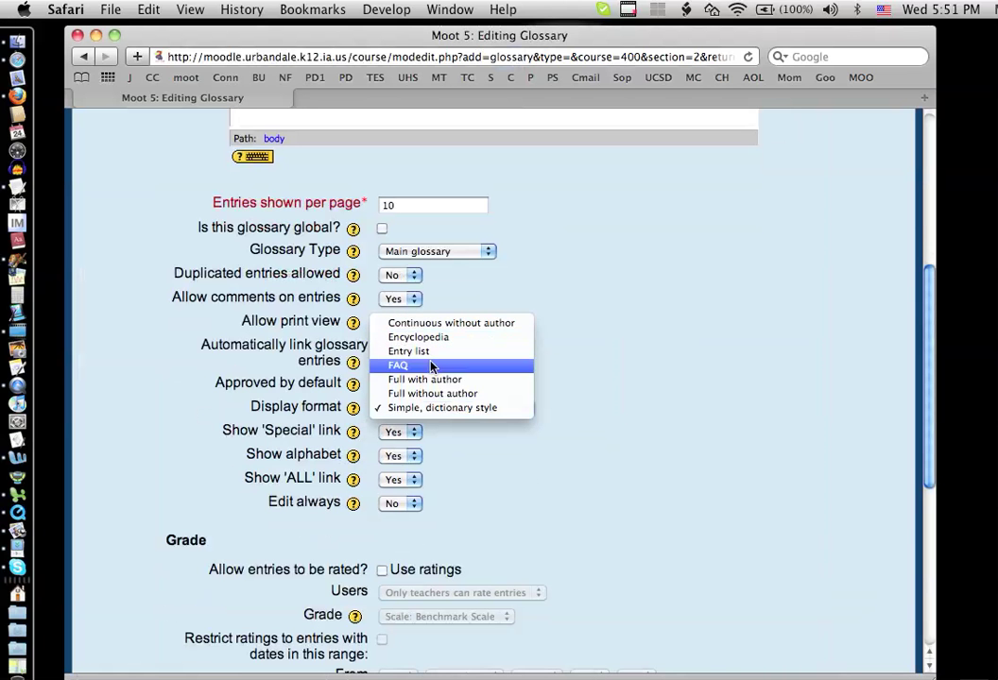
{"action": "left_click", "coordinate": [466, 408]}
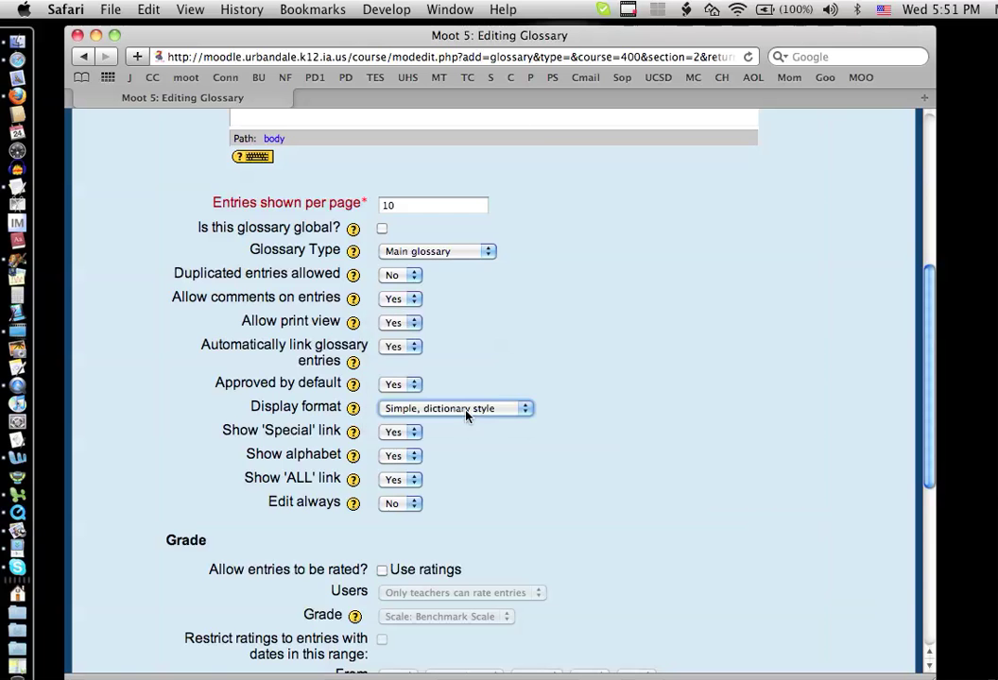
Step: Read the display format help in an enlarged help window and close it
{"action": "scroll", "coordinate": [463, 450], "scroll_direction": "down", "scroll_amount": 2}
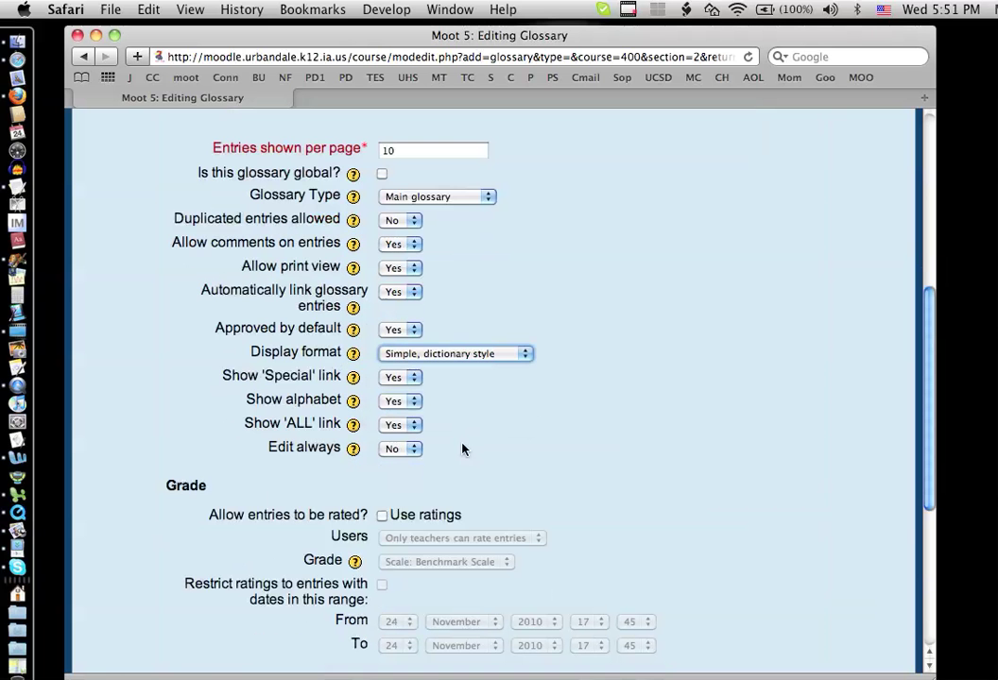
{"action": "left_click", "coordinate": [348, 357]}
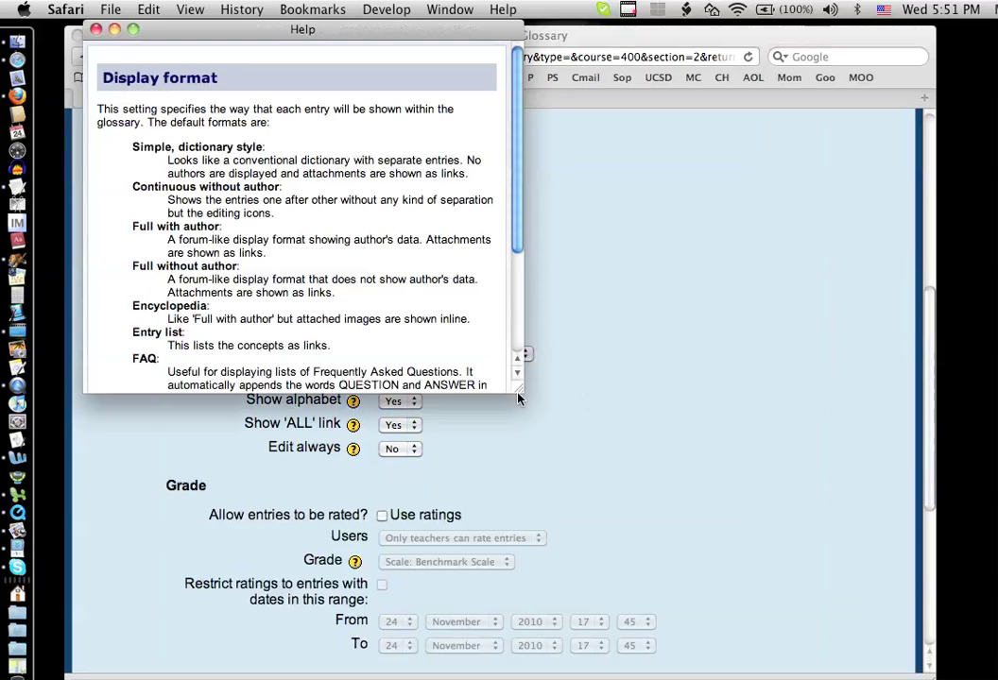
{"action": "left_click_drag", "start_coordinate": [518, 398], "coordinate": [646, 497]}
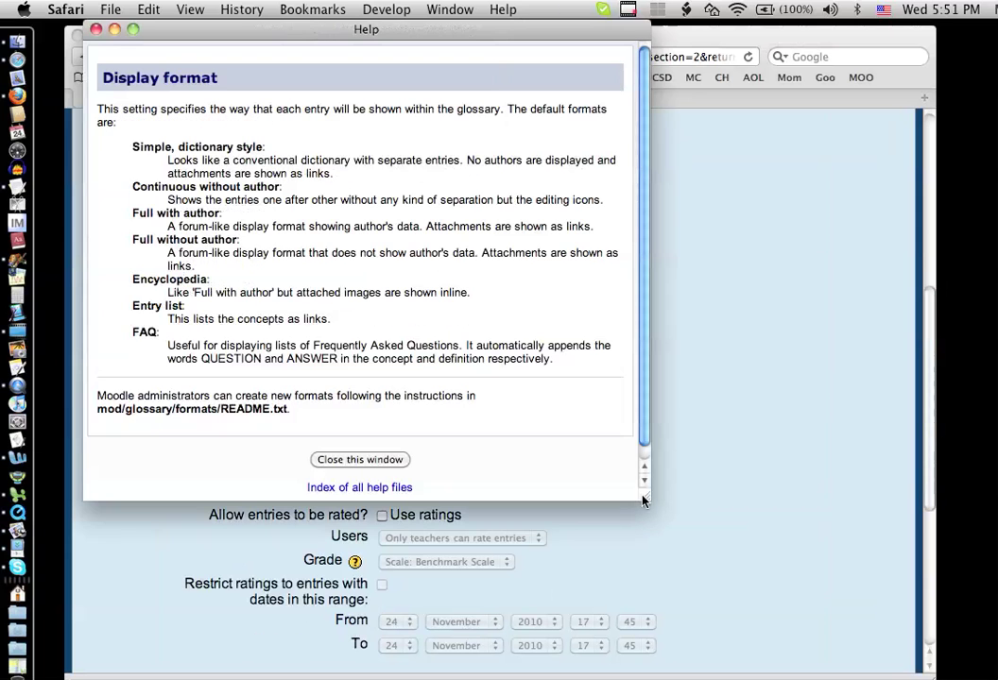
{"action": "left_click", "coordinate": [96, 29]}
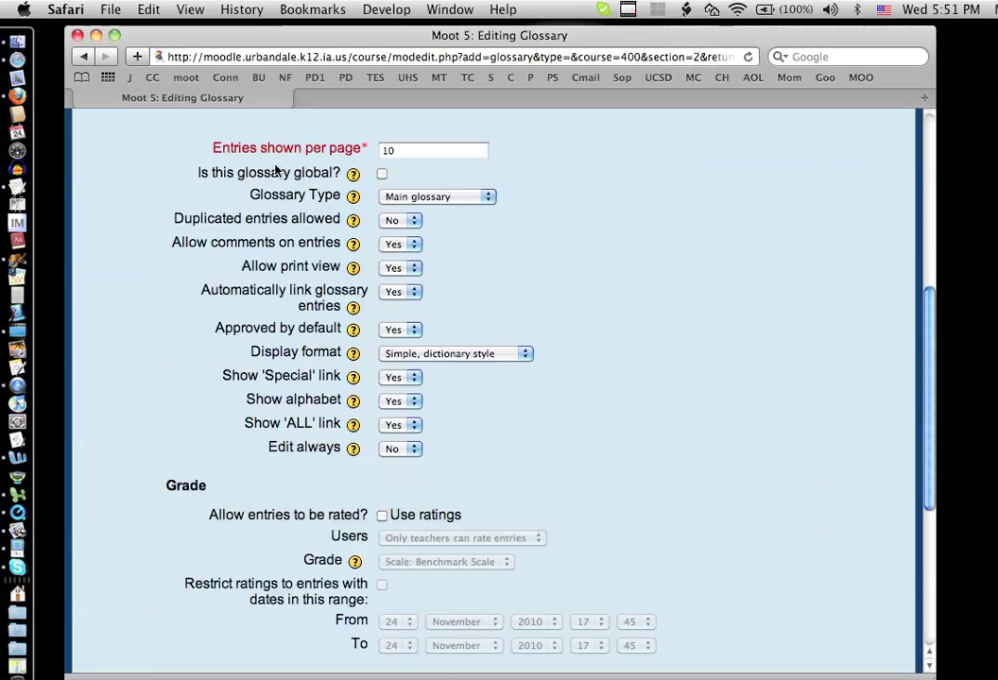
Step: Read the help on alphabet browsing options and keep the 'Special' link and alphabet display set to Yes
{"action": "left_click", "coordinate": [355, 379]}
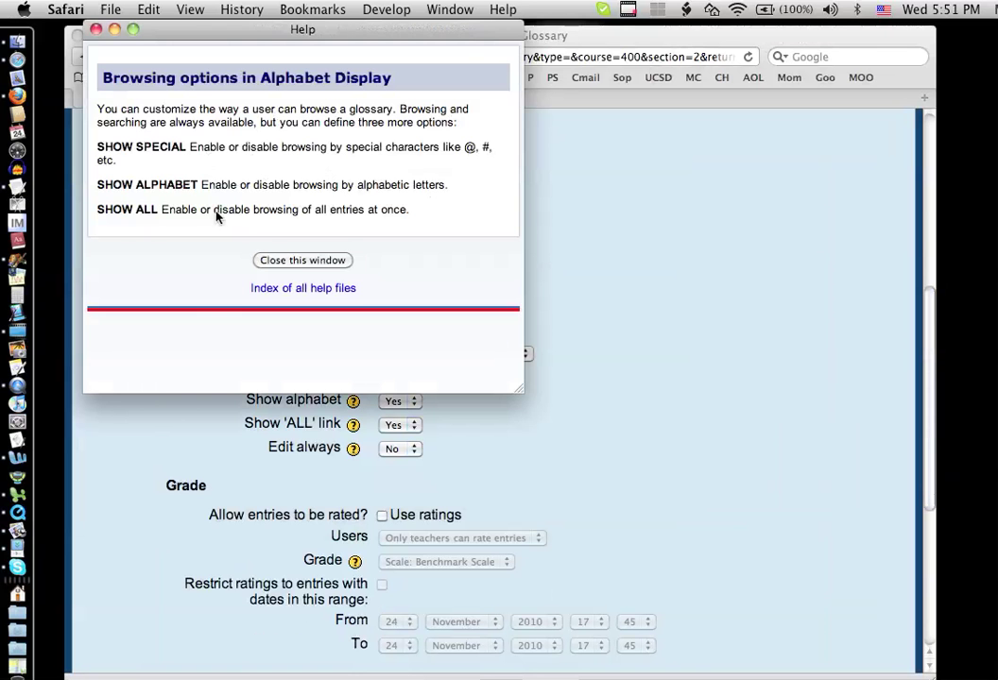
{"action": "left_click", "coordinate": [293, 260]}
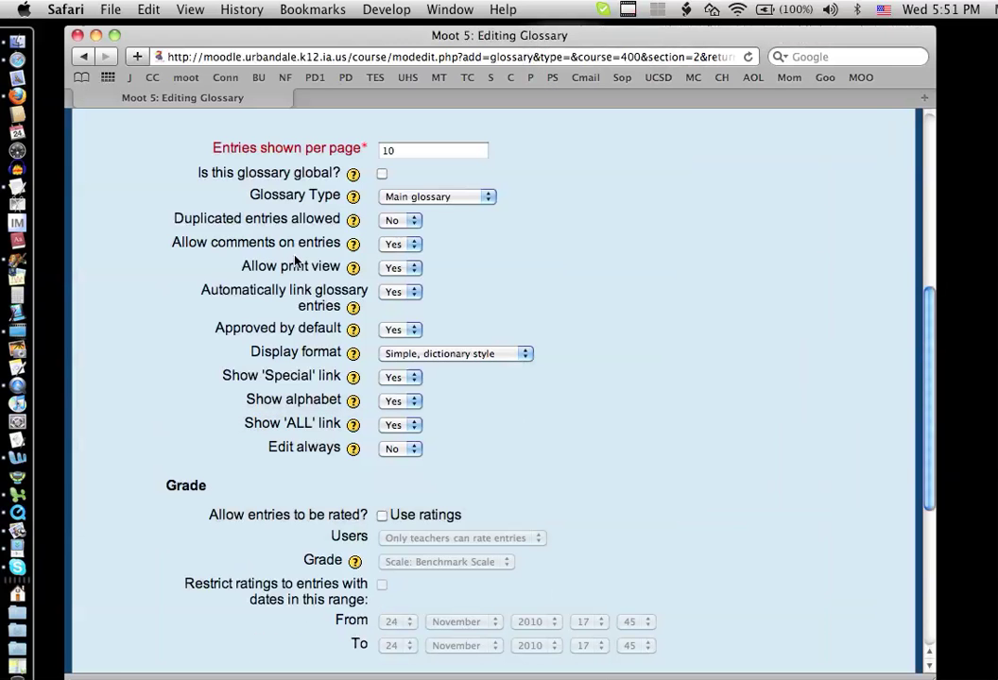
{"action": "left_click", "coordinate": [414, 378]}
{"action": "left_click", "coordinate": [416, 378]}
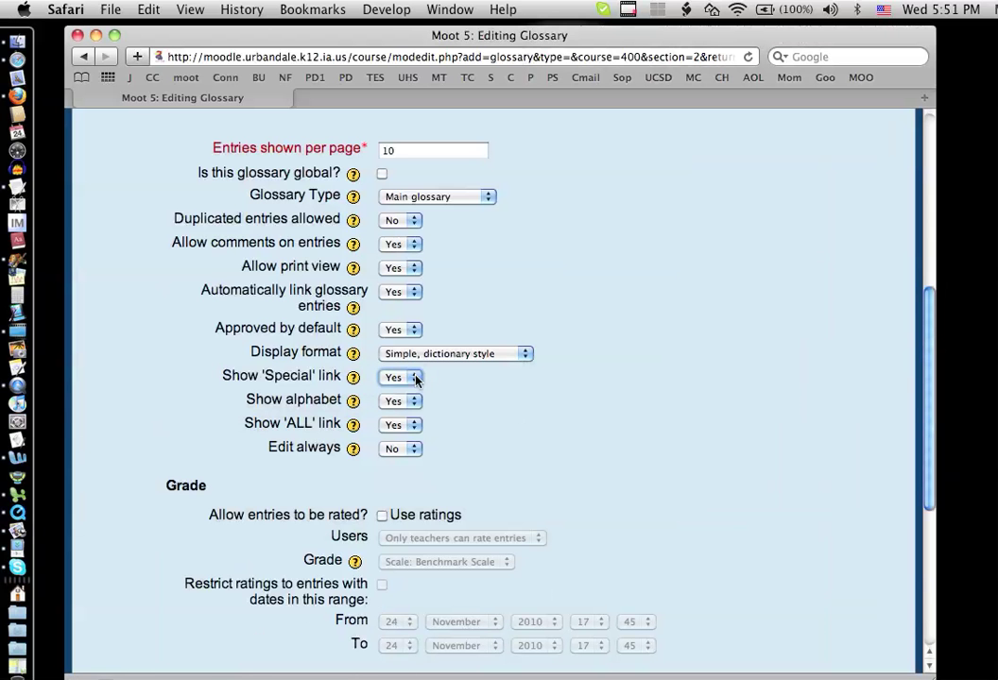
{"action": "left_click", "coordinate": [406, 403]}
{"action": "left_click", "coordinate": [405, 404]}
Step: Check the help for the Edit always option and set it to Yes
{"action": "scroll", "coordinate": [512, 418], "scroll_direction": "down", "scroll_amount": 3}
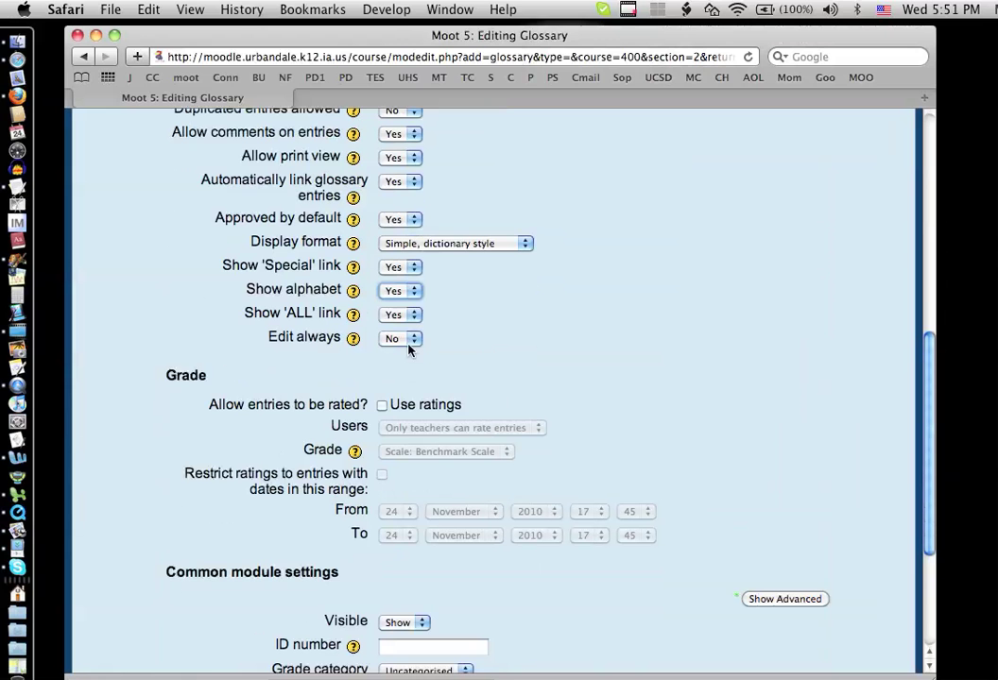
{"action": "left_click", "coordinate": [353, 338]}
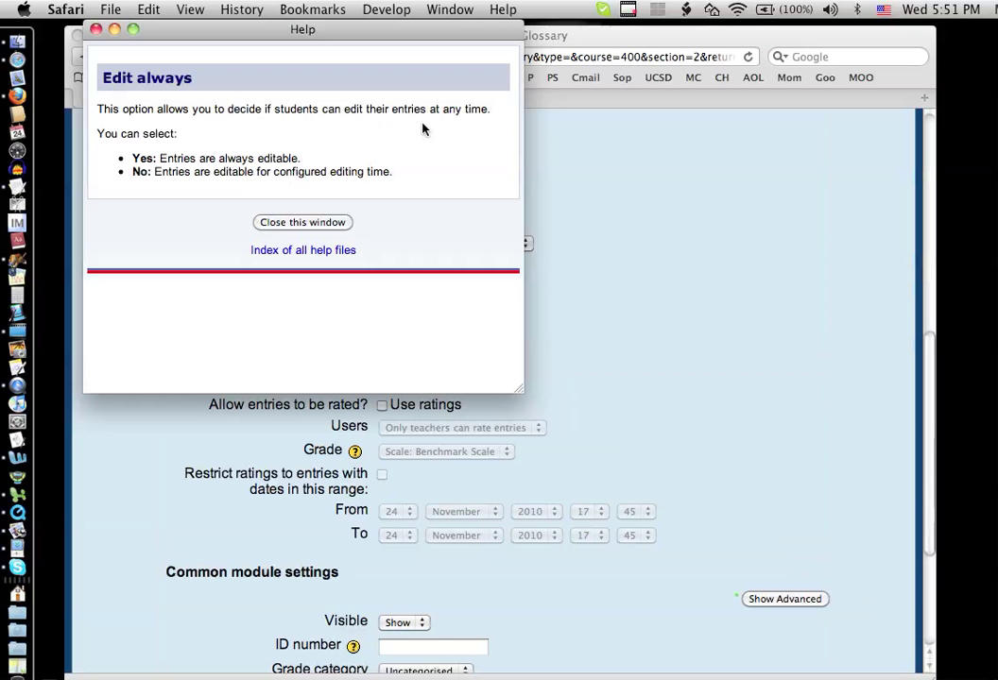
{"action": "left_click", "coordinate": [96, 30]}
{"action": "left_click", "coordinate": [401, 338]}
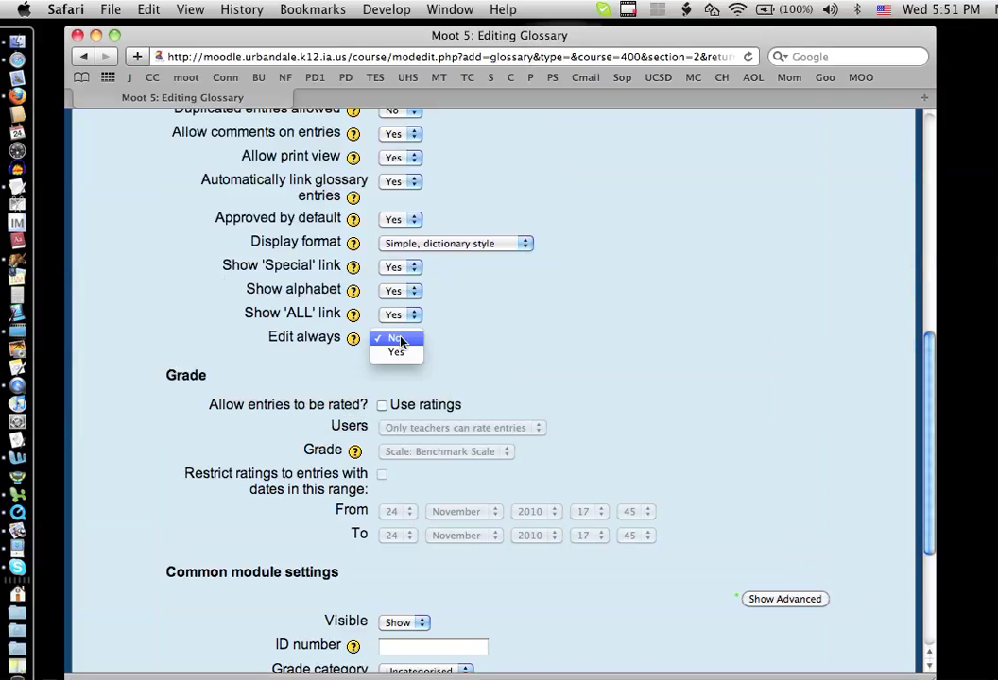
{"action": "left_click", "coordinate": [401, 353]}
{"action": "scroll", "coordinate": [557, 371], "scroll_direction": "down", "scroll_amount": 3}
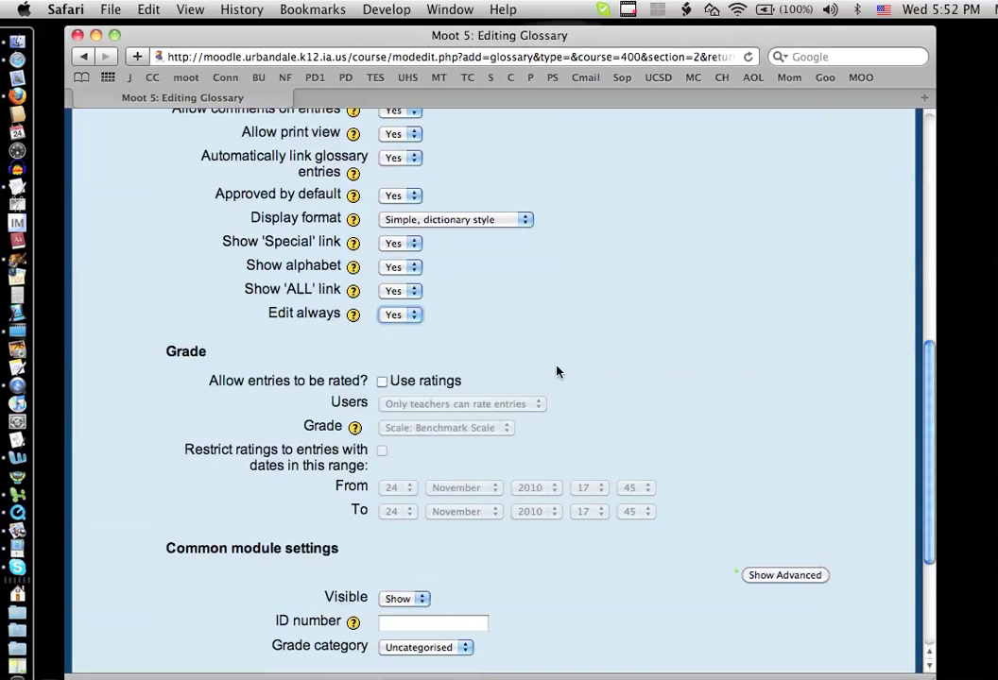
{"action": "scroll", "coordinate": [556, 371], "scroll_direction": "down", "scroll_amount": 1}
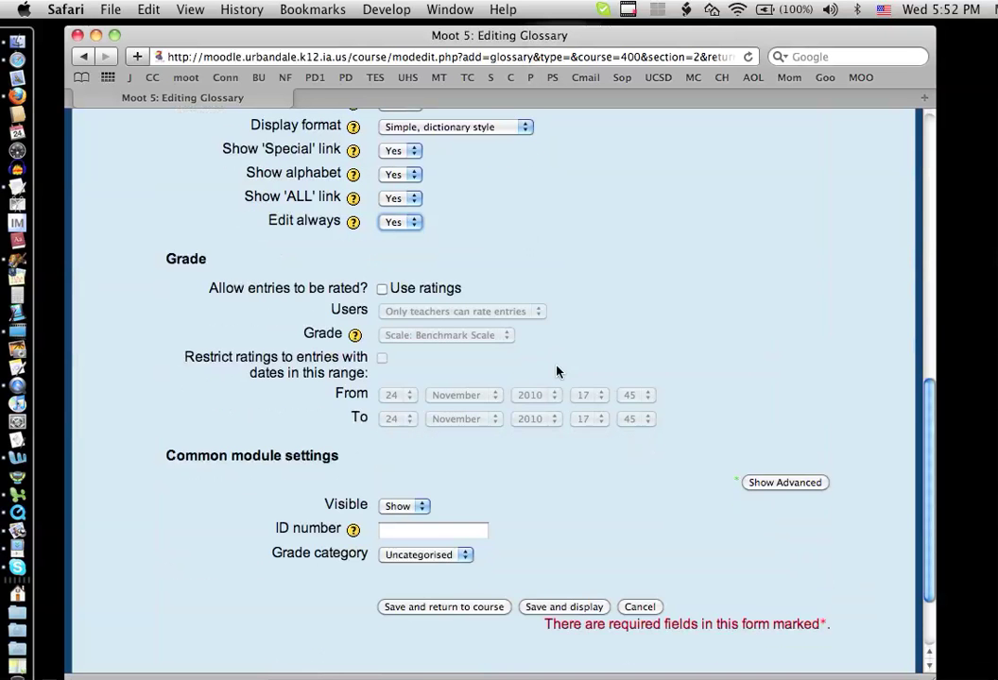
Step: Save the glossary settings, return to the course page and open the Computer terms glossary
{"action": "scroll", "coordinate": [456, 439], "scroll_direction": "down", "scroll_amount": 3}
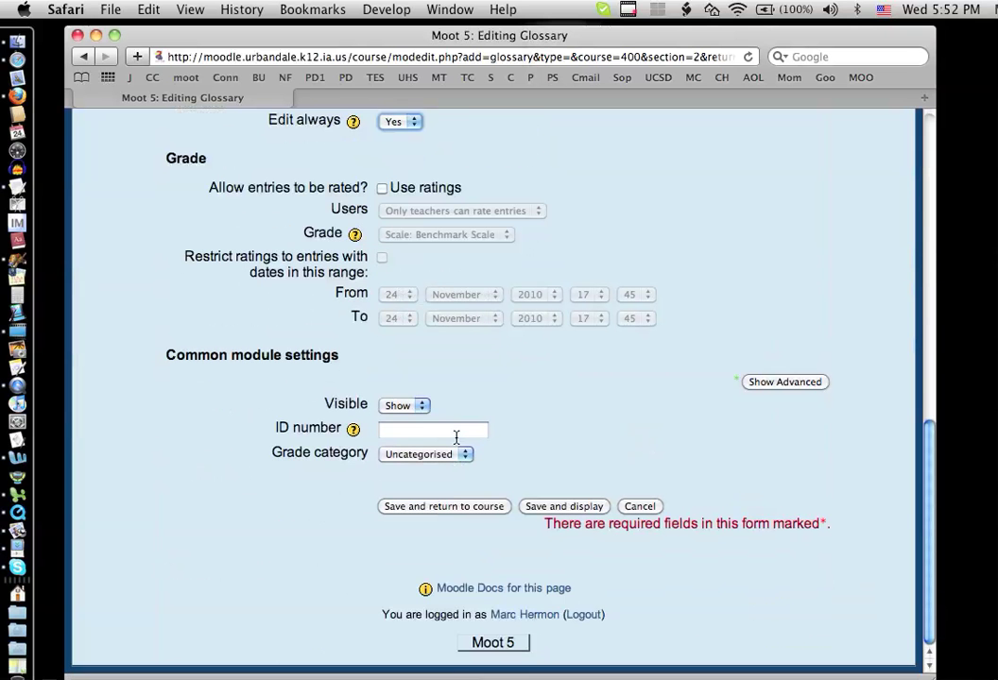
{"action": "left_click", "coordinate": [491, 511]}
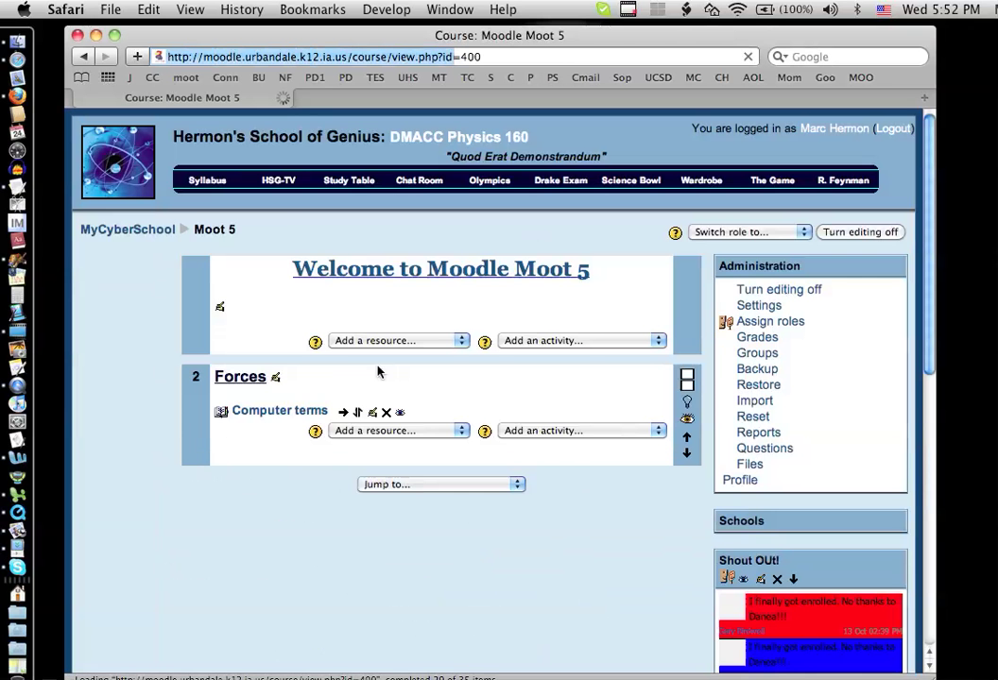
{"action": "left_click", "coordinate": [254, 416]}
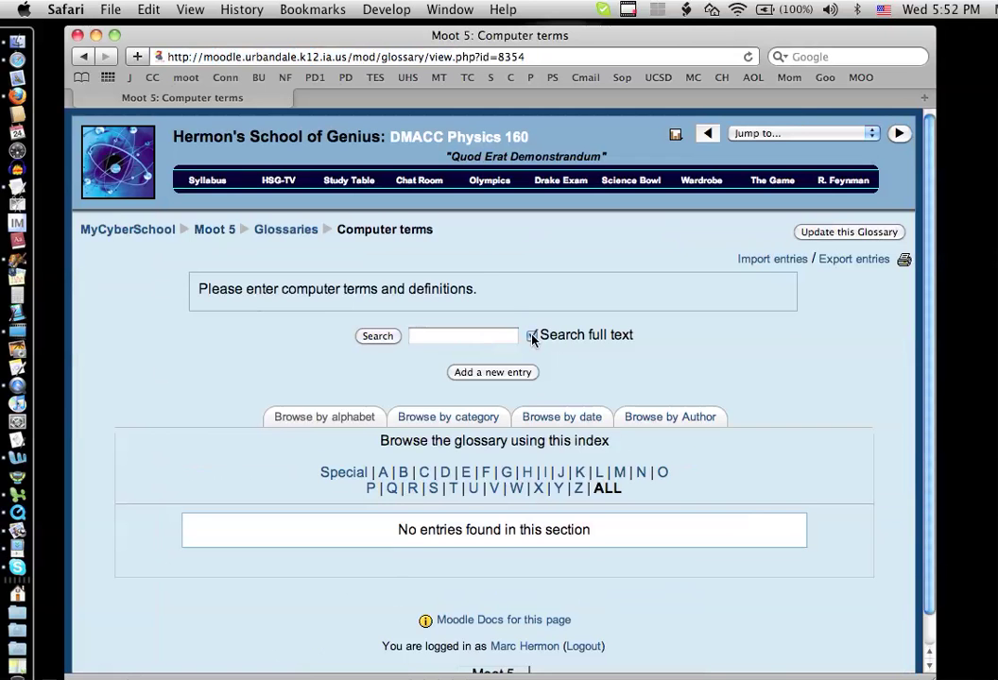
{"action": "scroll", "coordinate": [543, 379], "scroll_direction": "down", "scroll_amount": 2}
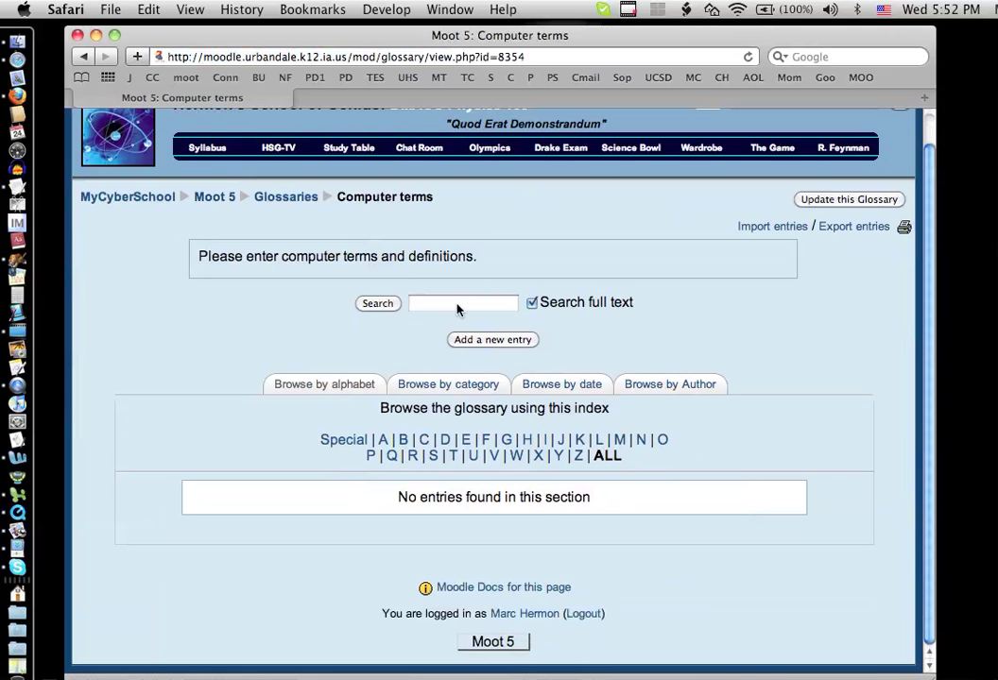
Step: Start a new glossary entry with the concept "HTML" and the definition "hyper-text markup language"
{"action": "left_click", "coordinate": [482, 341]}
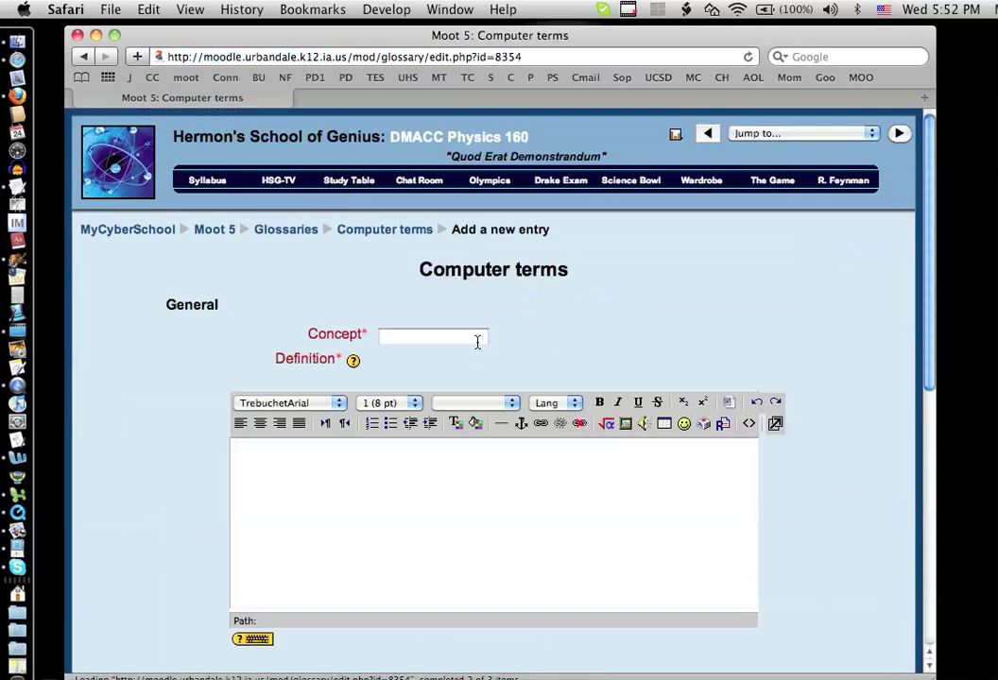
{"action": "left_click", "coordinate": [413, 340]}
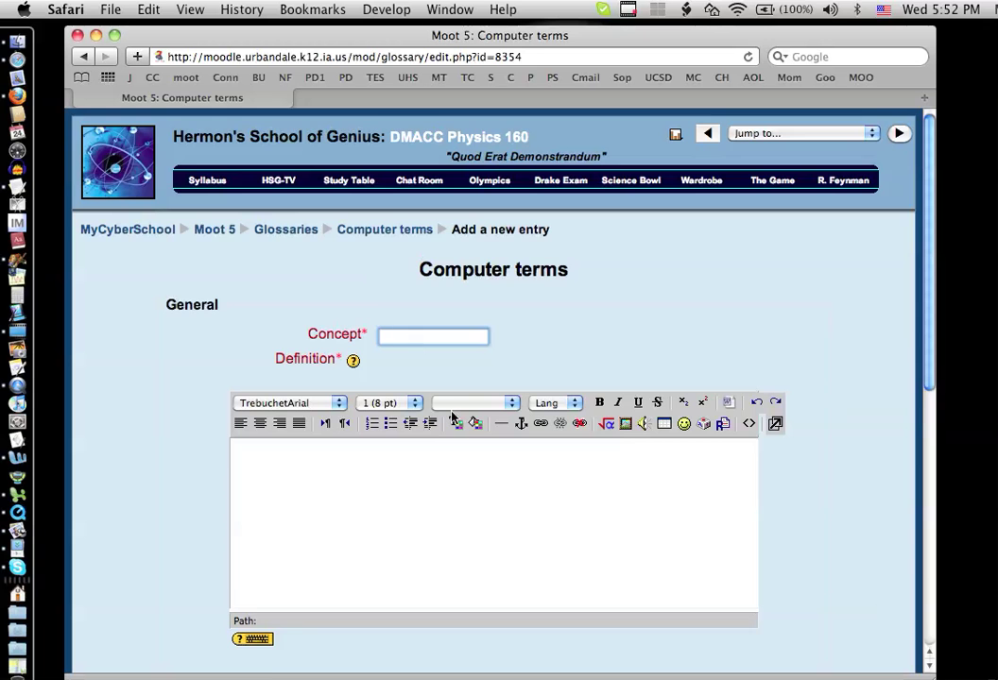
{"action": "scroll", "coordinate": [466, 437], "scroll_direction": "down", "scroll_amount": 4}
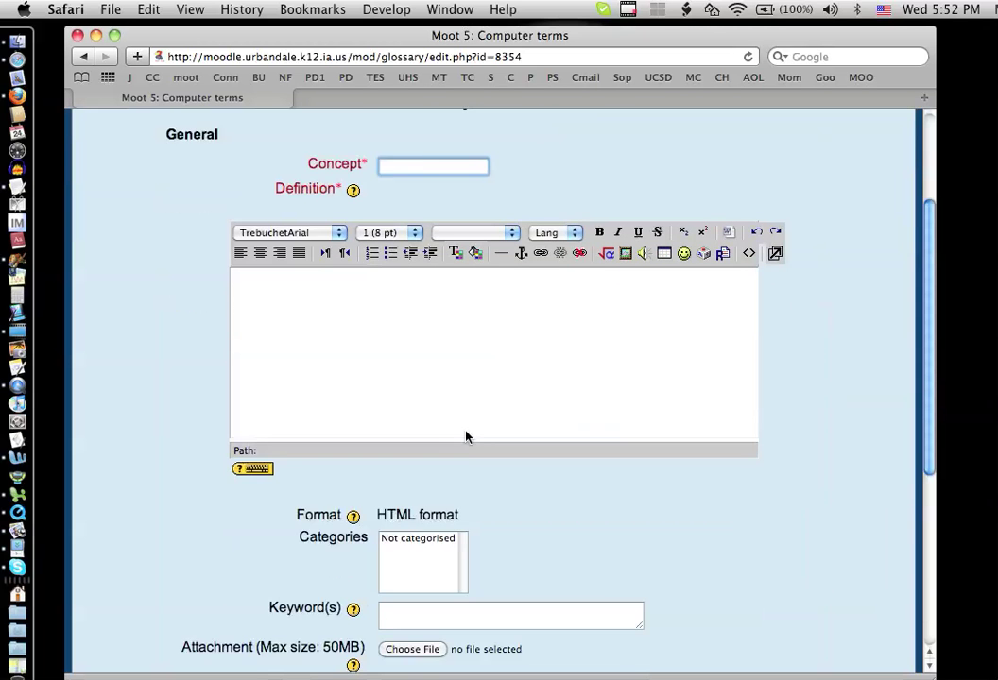
{"action": "scroll", "coordinate": [466, 436], "scroll_direction": "down", "scroll_amount": 1}
{"action": "scroll", "coordinate": [466, 436], "scroll_direction": "up", "scroll_amount": 3}
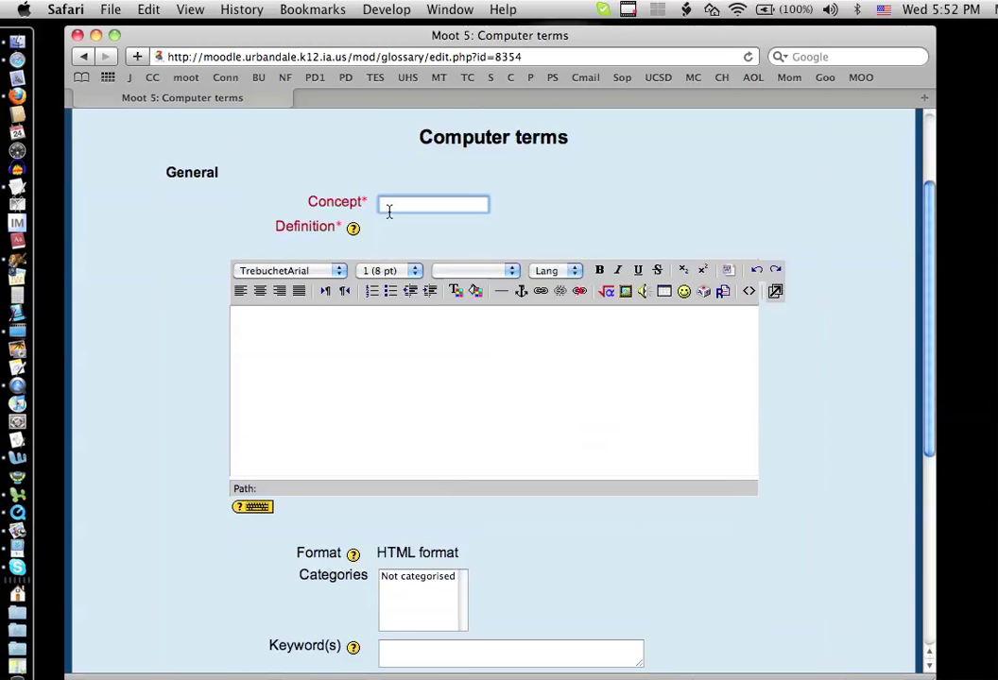
{"action": "type", "text": "html"}
{"action": "key", "text": "BackSpace"}
{"action": "key", "text": "BackSpace"}
{"action": "key", "text": "BackSpace"}
{"action": "key", "text": "BackSpace"}
{"action": "type", "text": "HTML"}
{"action": "left_click", "coordinate": [294, 375]}
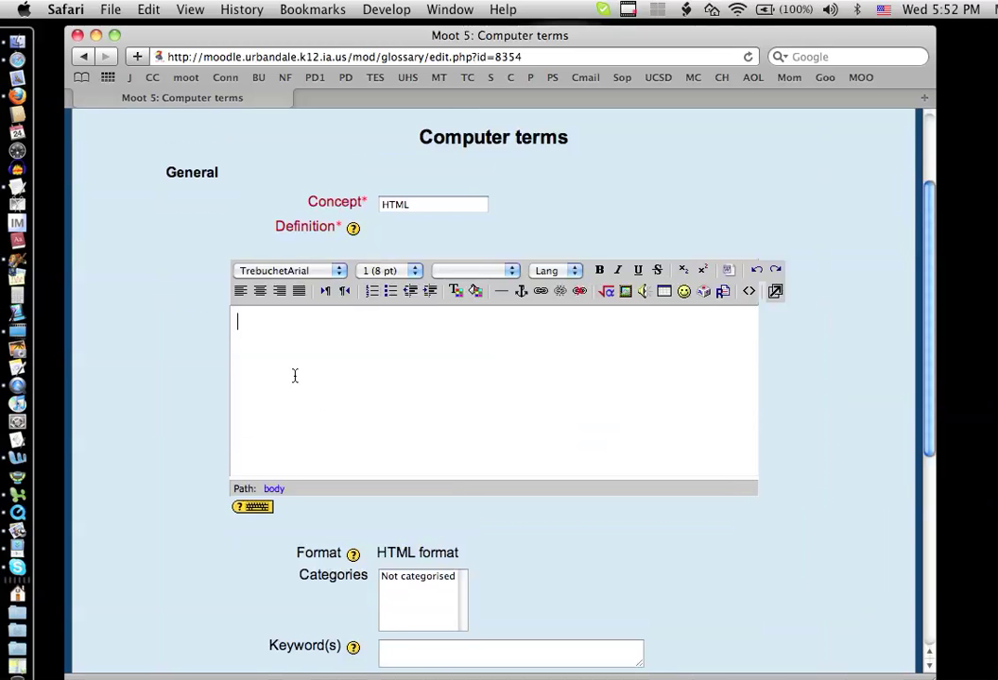
{"action": "type", "text": "hyper-text markup la"}
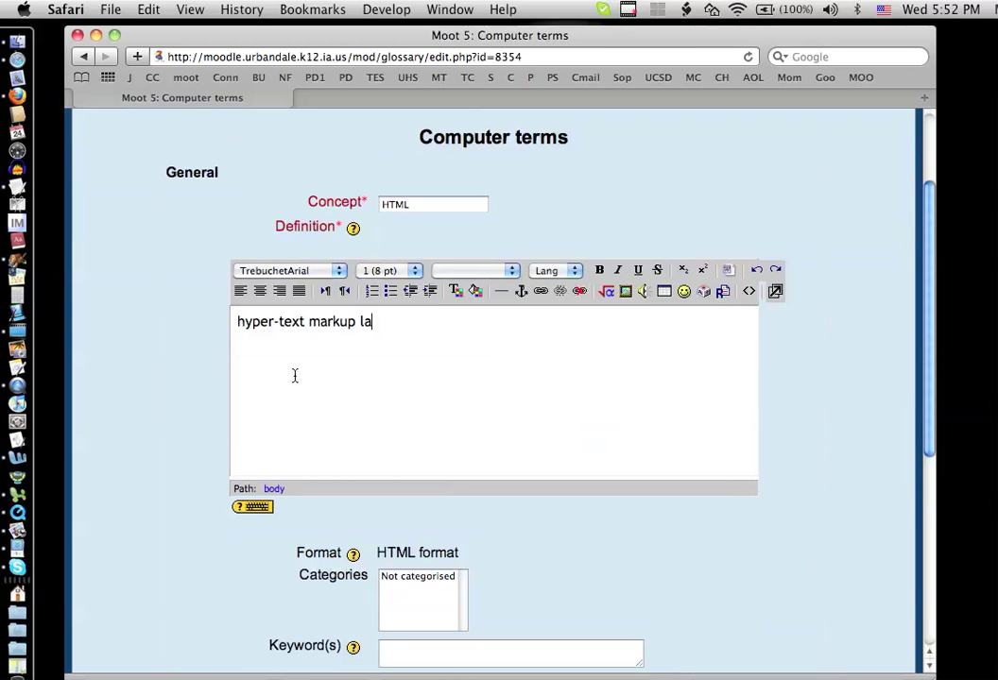
{"action": "type", "text": "nguage"}
Step: Set the HTML entry to be automatically linked and save it
{"action": "scroll", "coordinate": [316, 468], "scroll_direction": "down", "scroll_amount": 4}
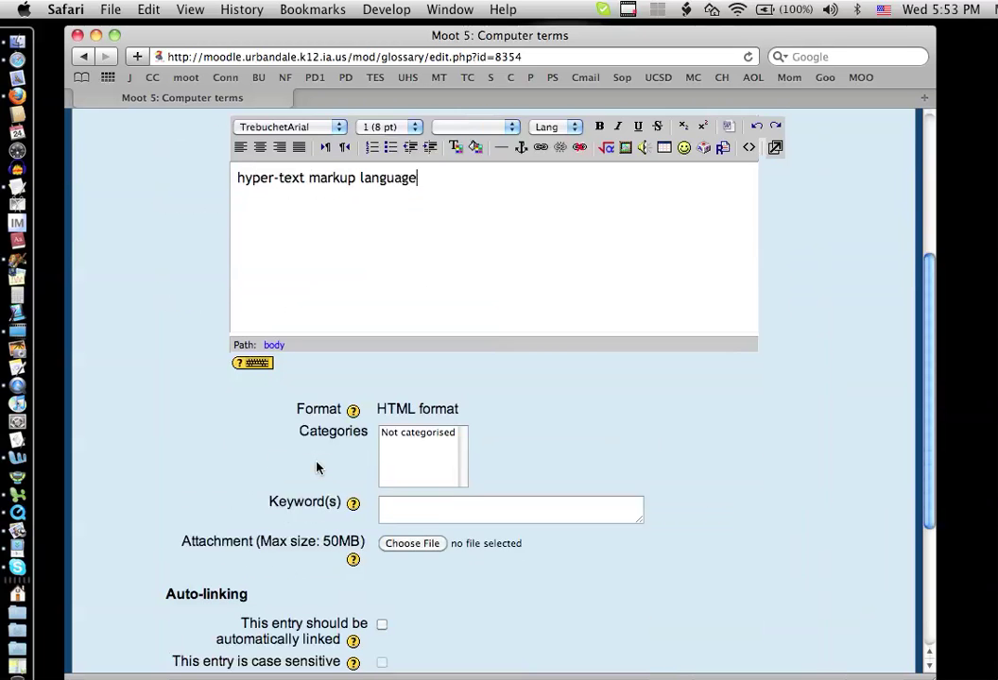
{"action": "scroll", "coordinate": [316, 467], "scroll_direction": "down", "scroll_amount": 1}
{"action": "left_click", "coordinate": [423, 412]}
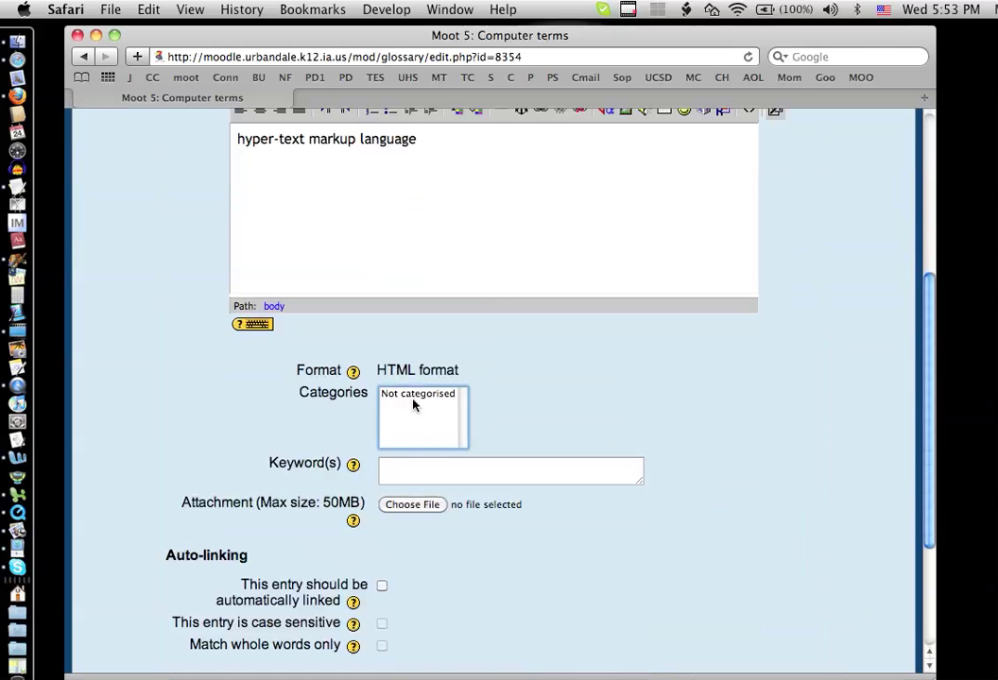
{"action": "scroll", "coordinate": [407, 506], "scroll_direction": "down", "scroll_amount": 4}
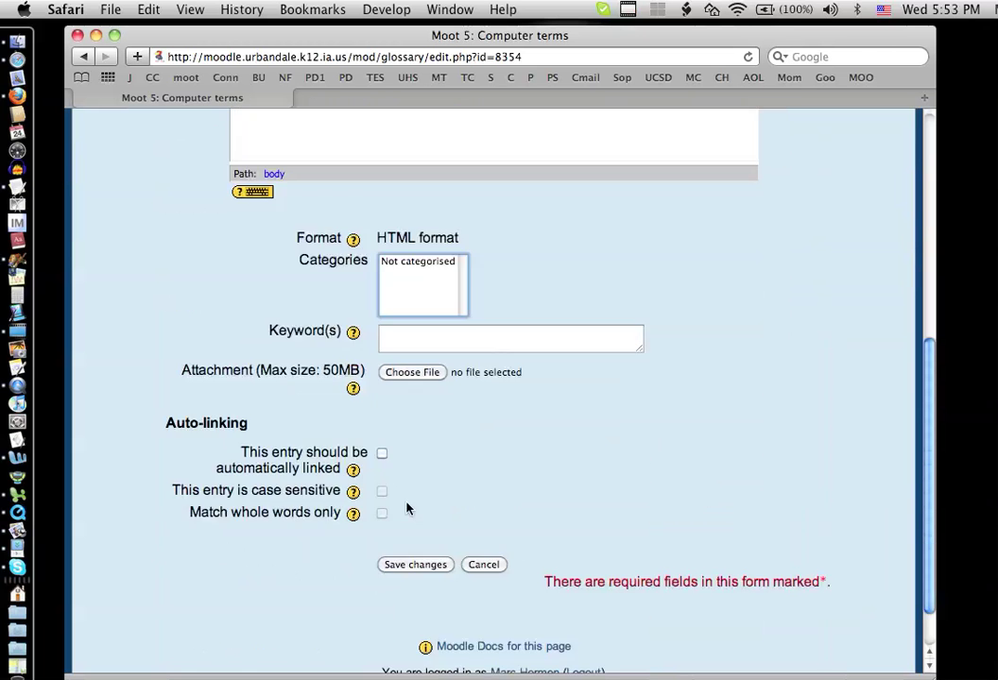
{"action": "left_click", "coordinate": [382, 454]}
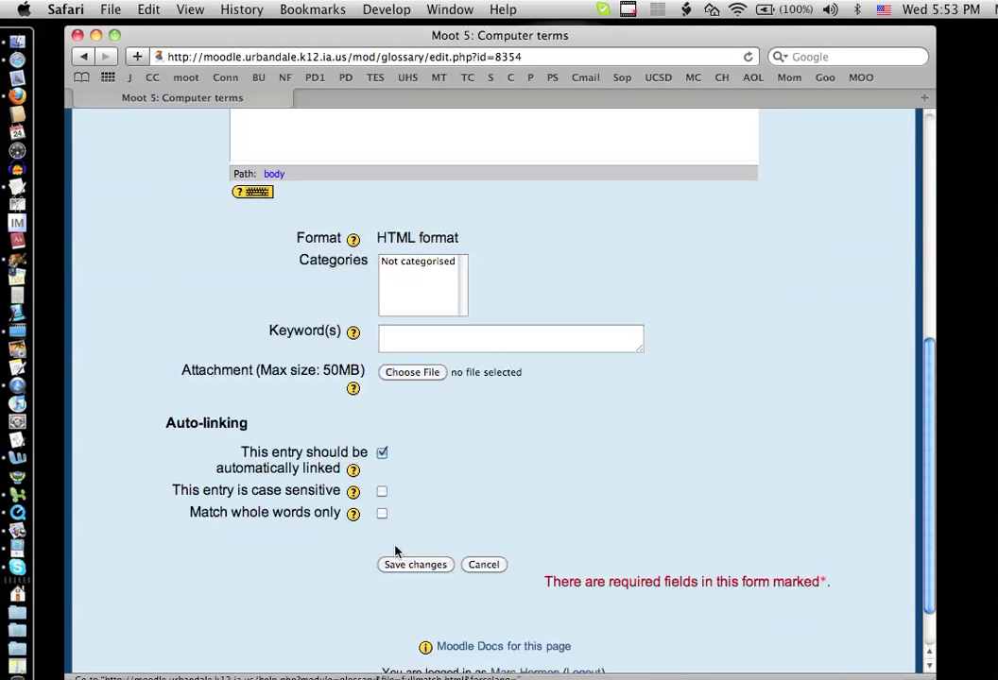
{"action": "left_click", "coordinate": [433, 570]}
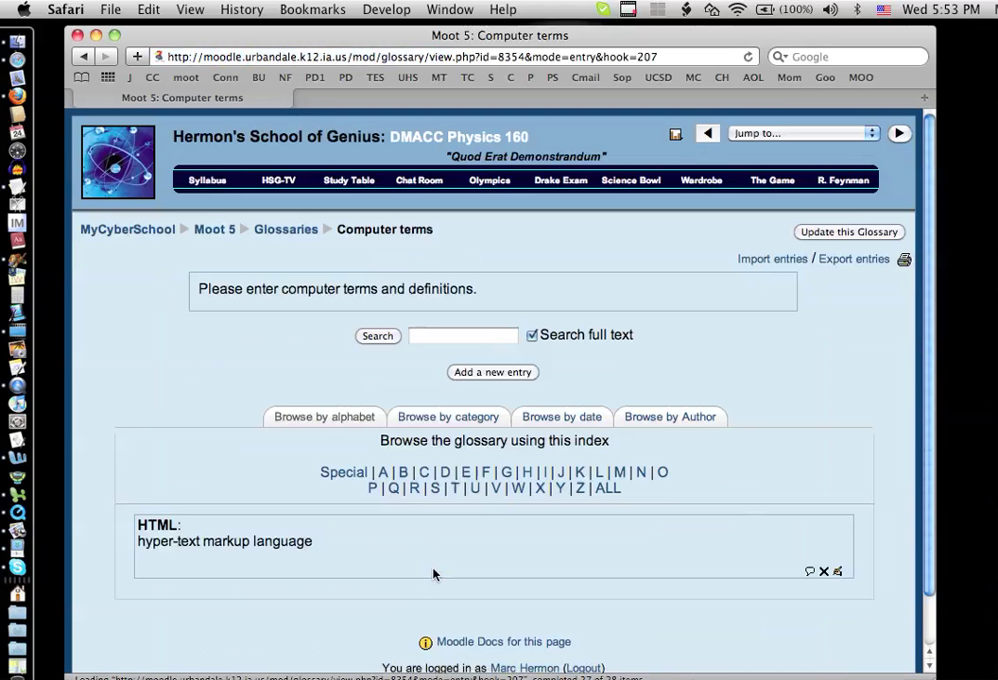
Step: Start another glossary entry with the concept "FTP" and the definition "file transfer protocol"
{"action": "left_click", "coordinate": [480, 372]}
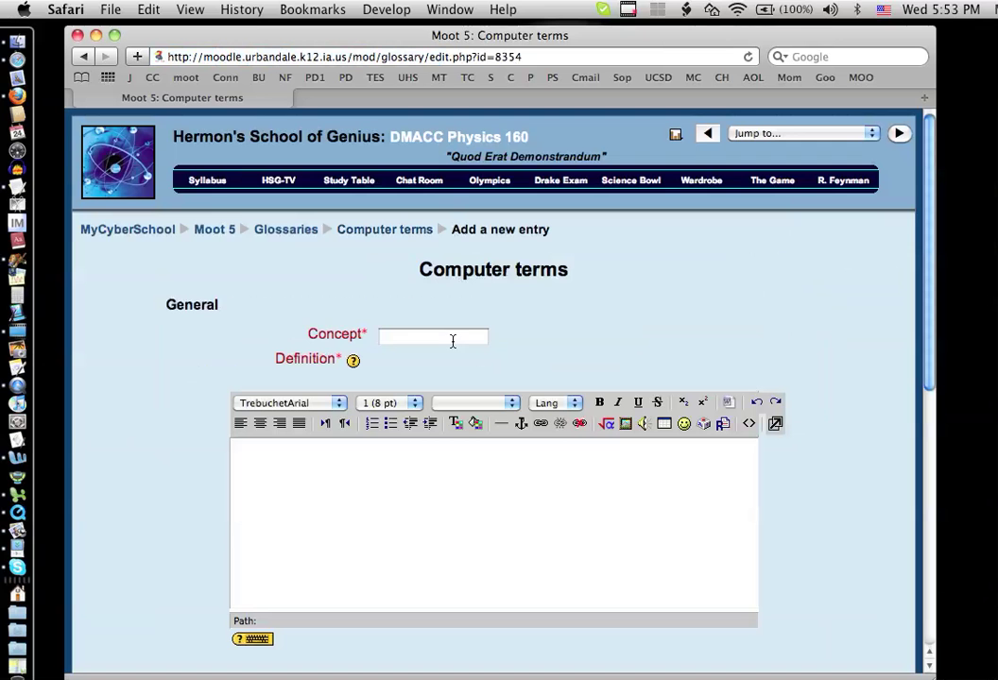
{"action": "left_click", "coordinate": [451, 341]}
{"action": "type", "text": "FTP"}
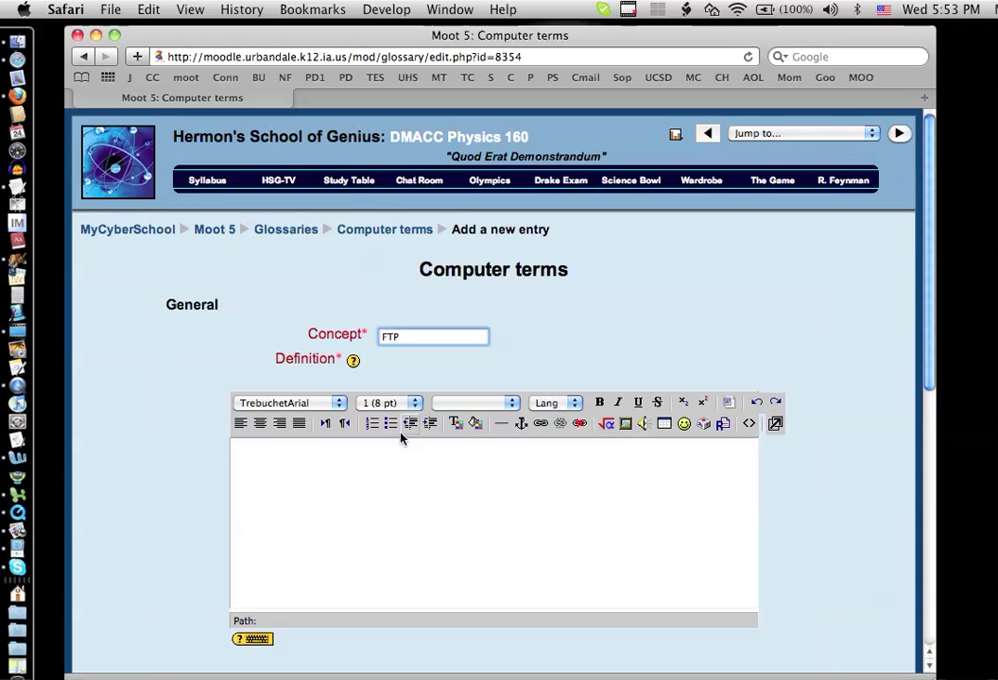
{"action": "left_click", "coordinate": [376, 479]}
{"action": "type", "text": "file tra"}
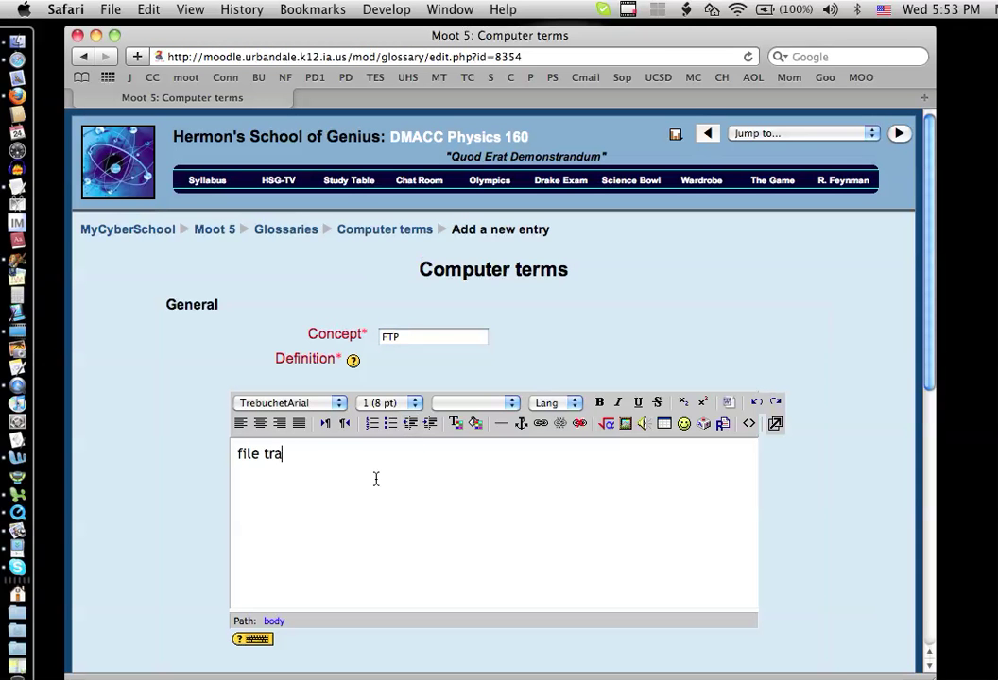
{"action": "type", "text": "nsfer protocol"}
Step: Enable automatic linking for the FTP entry and save the changes
{"action": "scroll", "coordinate": [371, 490], "scroll_direction": "down", "scroll_amount": 5}
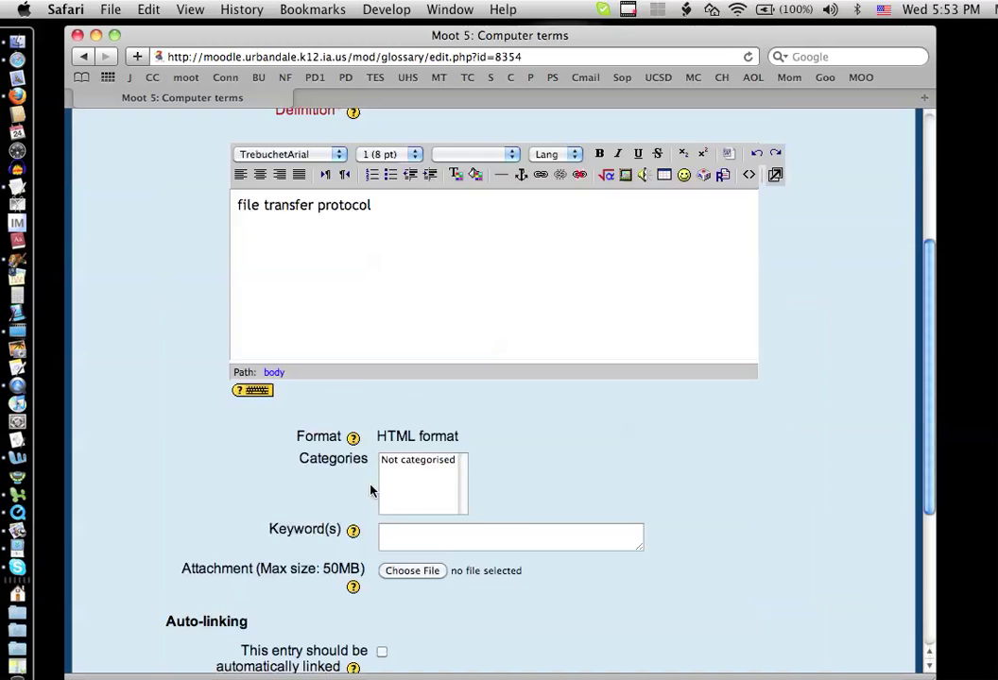
{"action": "scroll", "coordinate": [371, 491], "scroll_direction": "down", "scroll_amount": 1}
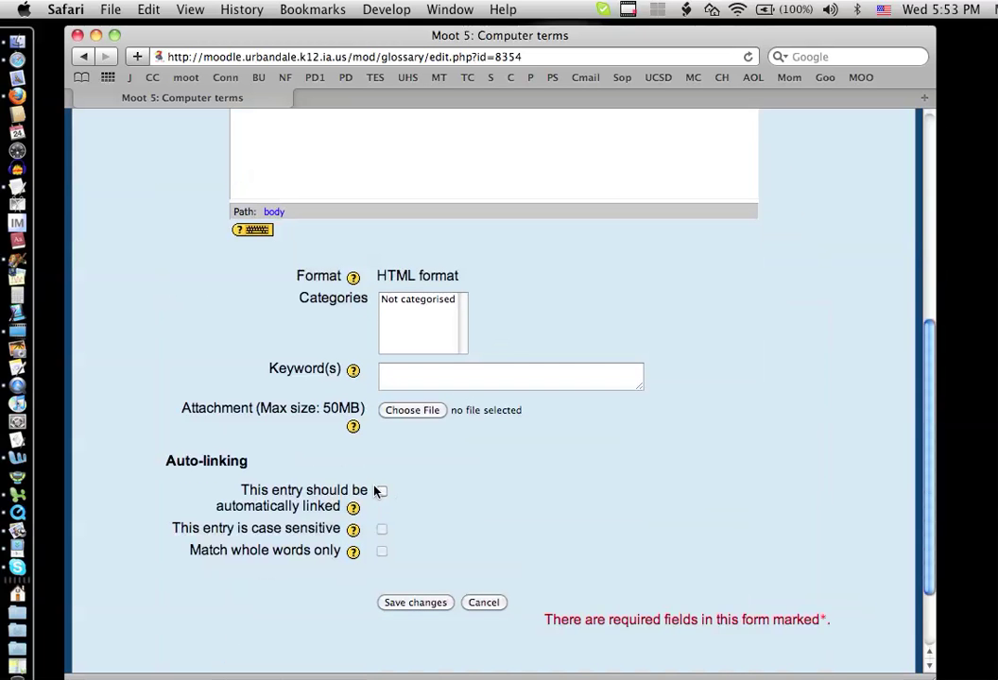
{"action": "left_click", "coordinate": [382, 492]}
{"action": "left_click", "coordinate": [421, 602]}
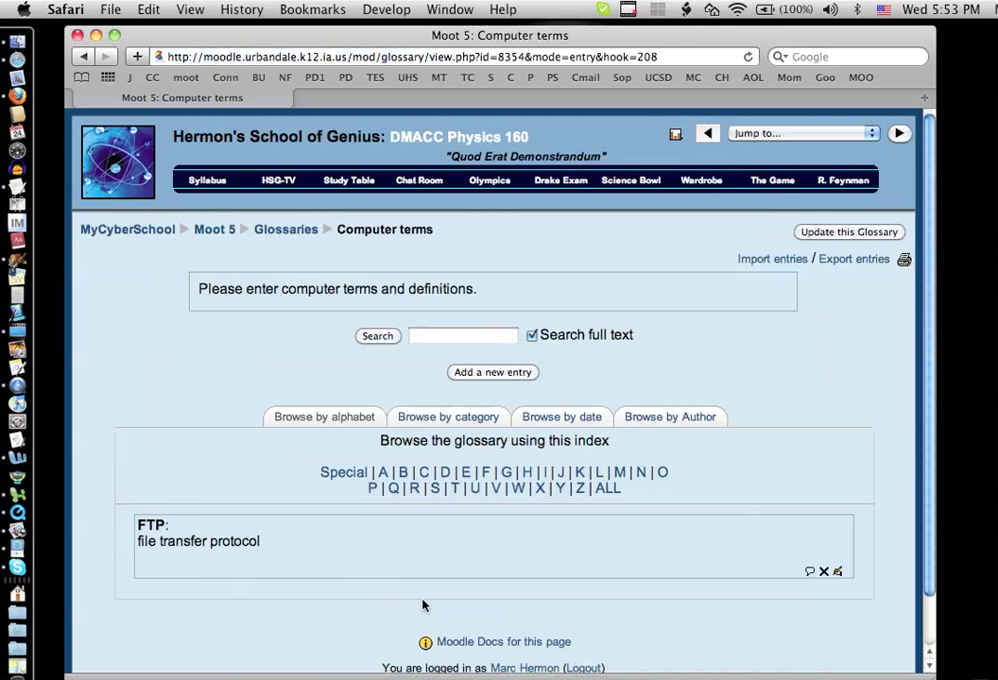
{"action": "scroll", "coordinate": [424, 606], "scroll_direction": "down", "scroll_amount": 1}
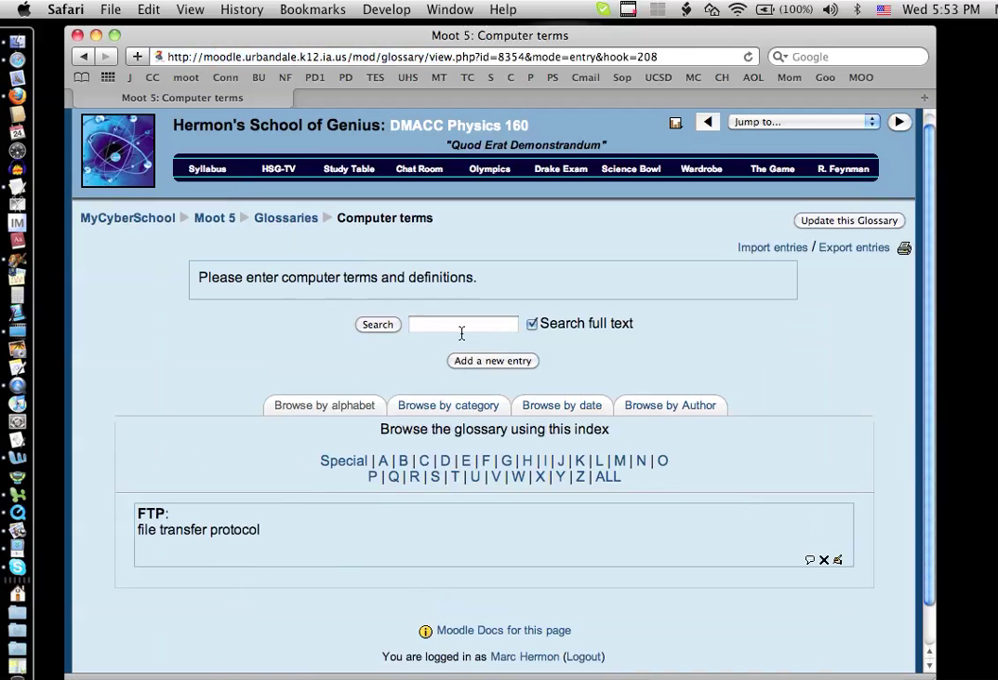
{"action": "left_click", "coordinate": [458, 326]}
{"action": "type", "text": "wy"}
{"action": "key", "text": "BackSpace"}
{"action": "key", "text": "BackSpace"}
Step: Start a third glossary entry with the concept "wysiwyg editor" and the definition "What you see is what you get editor"
{"action": "left_click", "coordinate": [518, 363]}
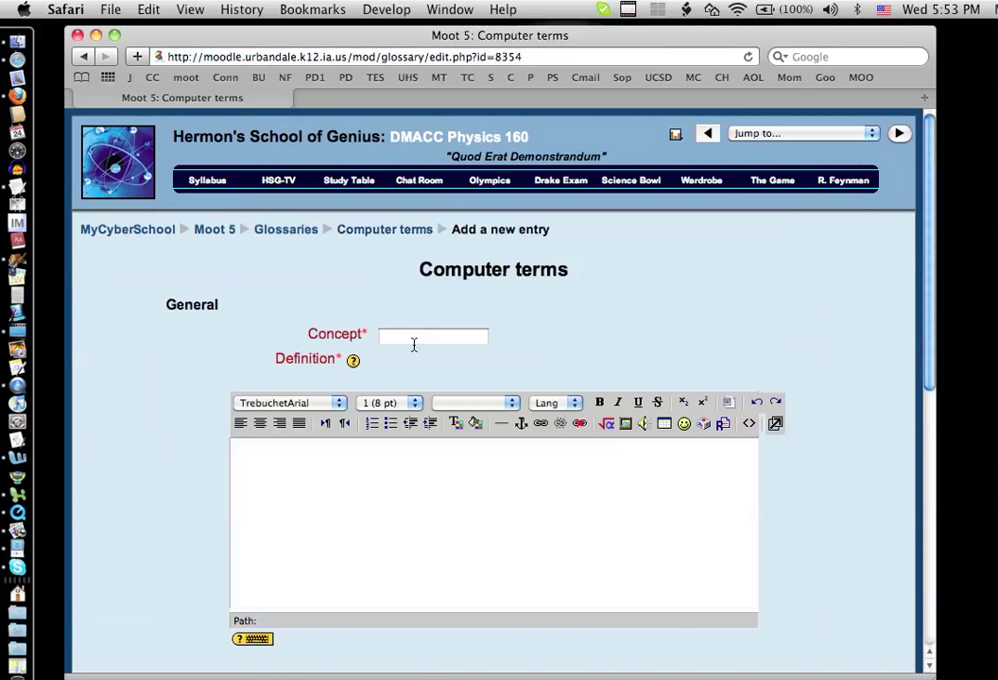
{"action": "left_click", "coordinate": [413, 338]}
{"action": "type", "text": "w"}
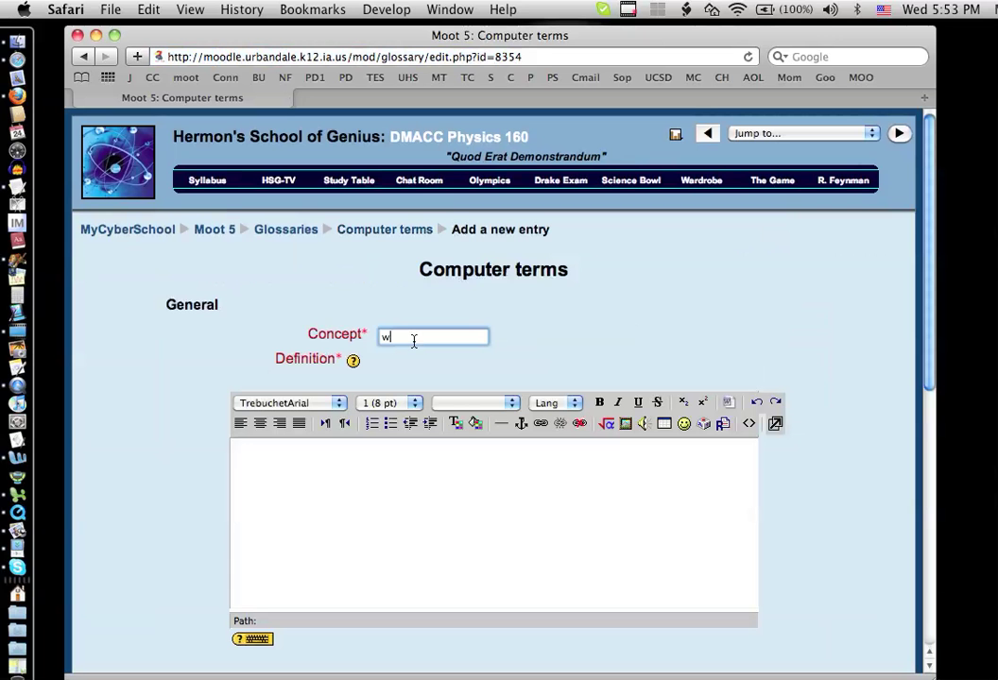
{"action": "type", "text": "ysiwyg editor"}
{"action": "left_click", "coordinate": [379, 561]}
{"action": "type", "text": "What "}
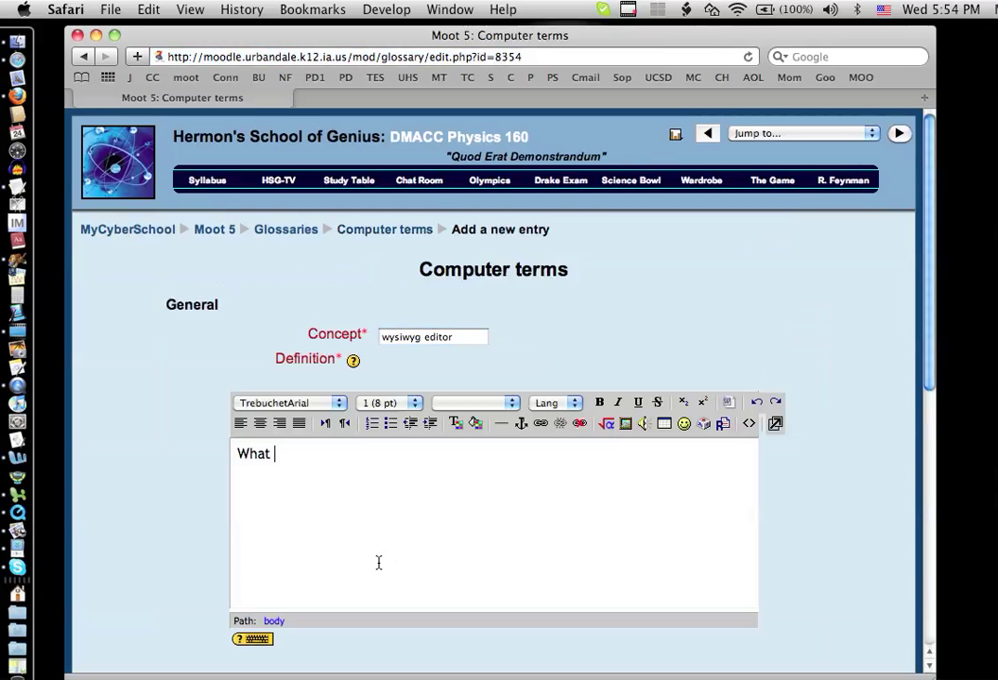
{"action": "type", "text": "you see is what you ge"}
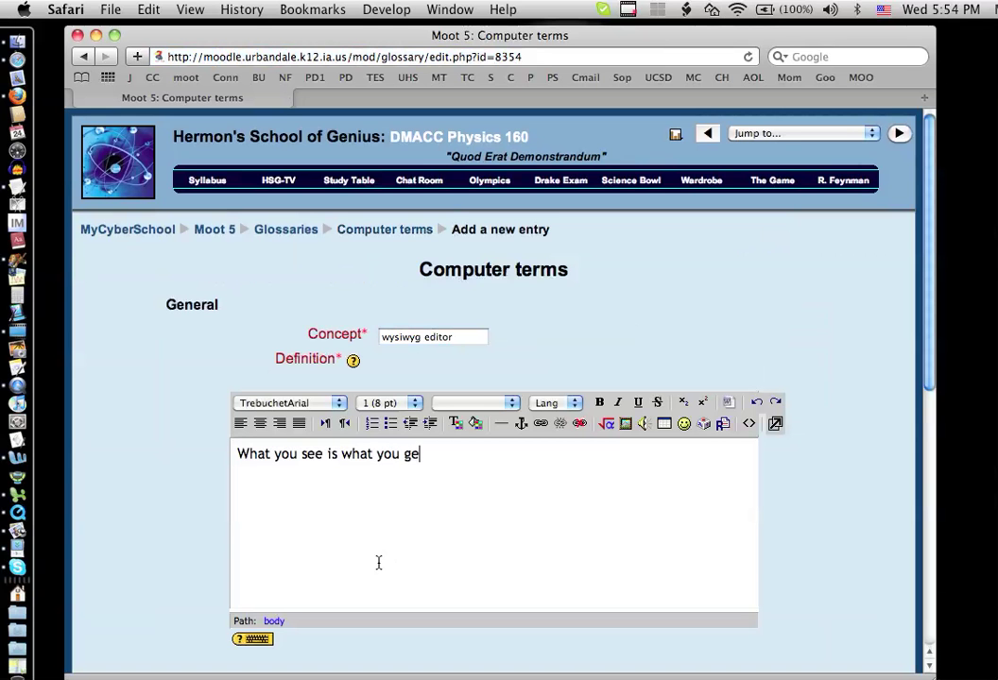
{"action": "type", "text": "t editor"}
Step: Make the wysiwyg editor entry automatically linked and save it to the glossary
{"action": "scroll", "coordinate": [404, 606], "scroll_direction": "down", "scroll_amount": 10}
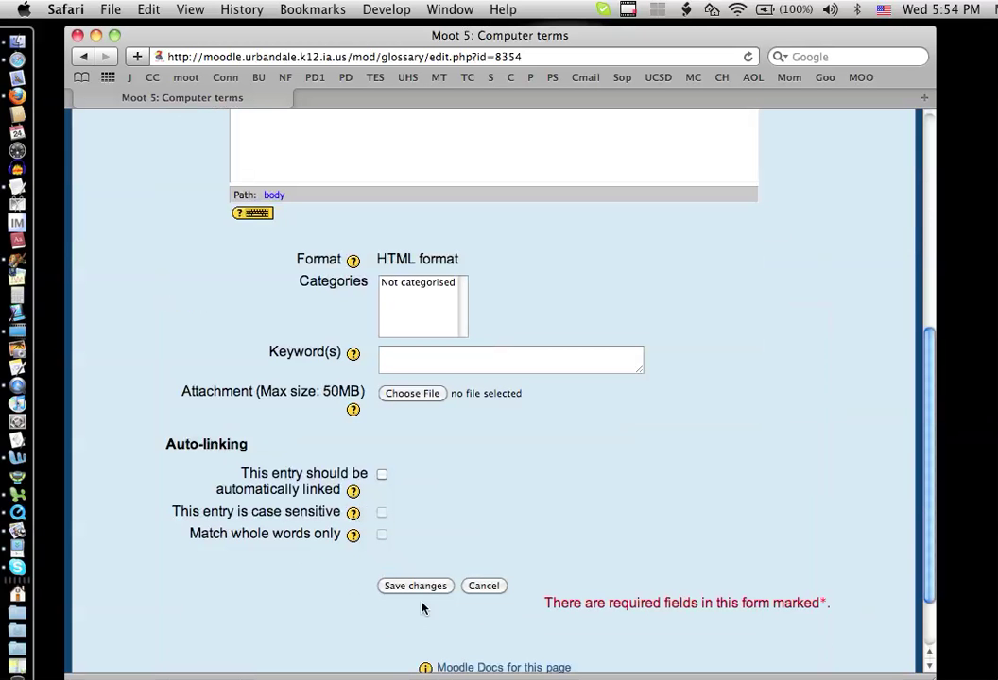
{"action": "left_click", "coordinate": [382, 474]}
{"action": "left_click", "coordinate": [408, 589]}
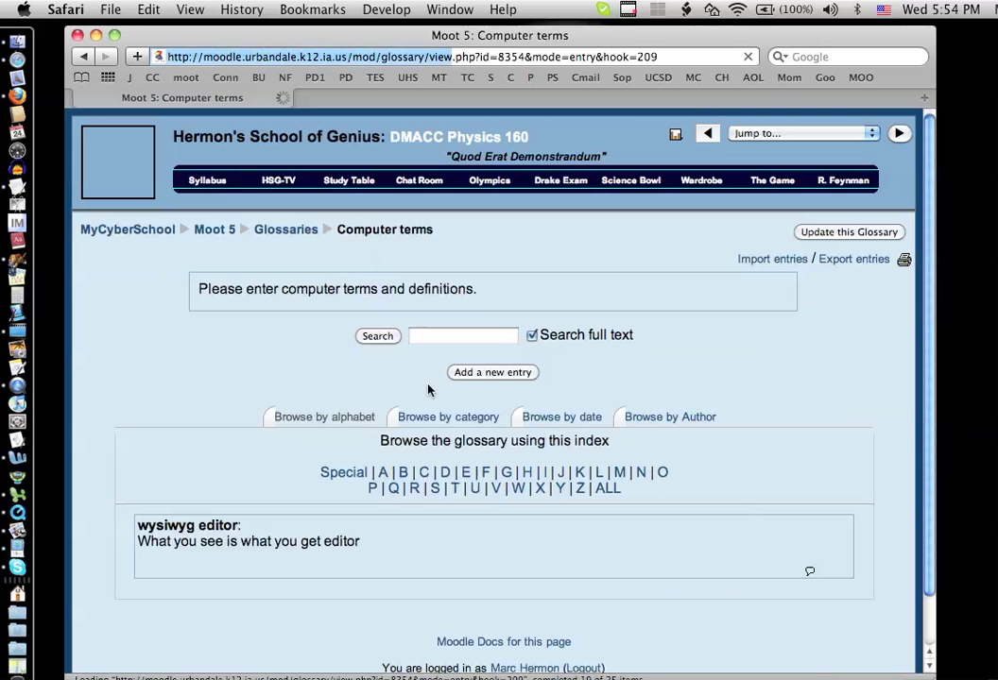
Step: Add and save the comment "wow, i didn't know that's what that stood for" on the wysiwyg editor entry
{"action": "left_click", "coordinate": [810, 574]}
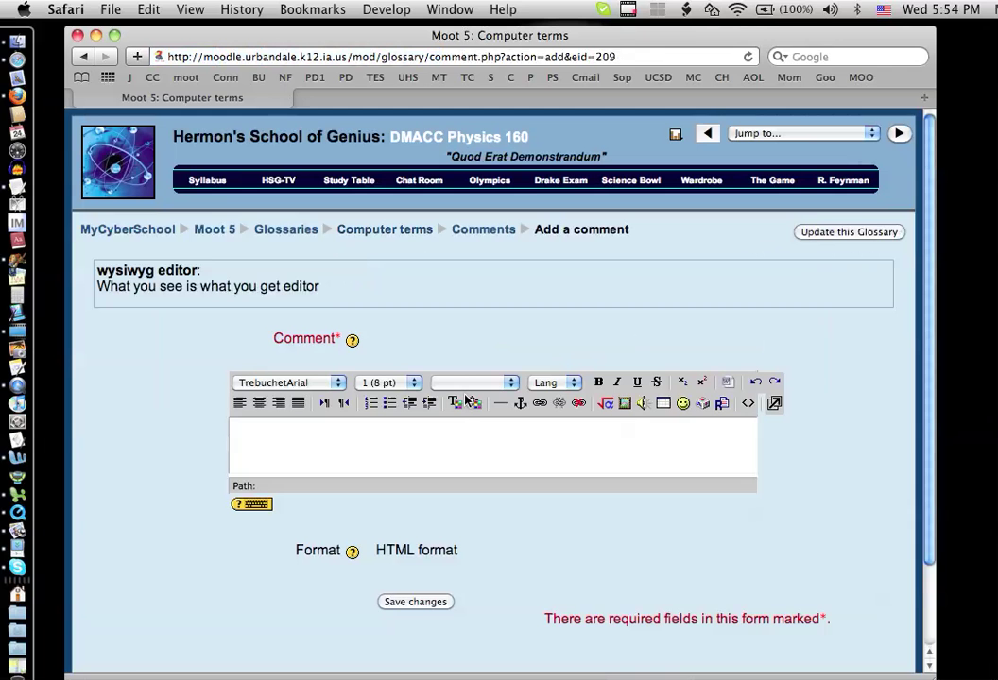
{"action": "left_click", "coordinate": [365, 430]}
{"action": "type", "text": "wow, i didn"}
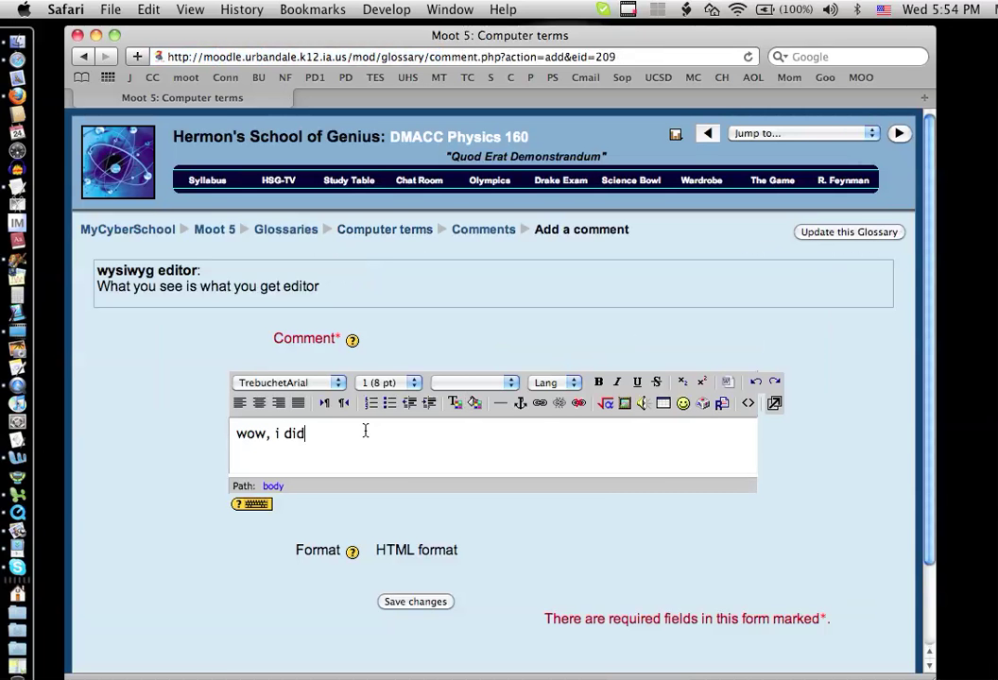
{"action": "type", "text": "'t know that's what that stoo"}
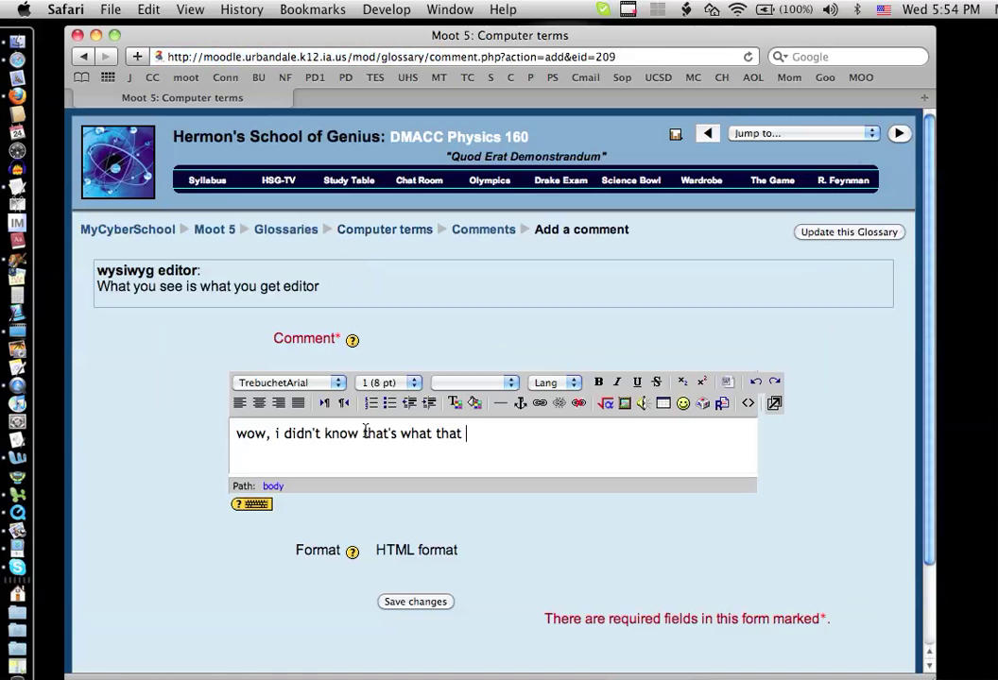
{"action": "type", "text": "d for"}
{"action": "left_click", "coordinate": [397, 603]}
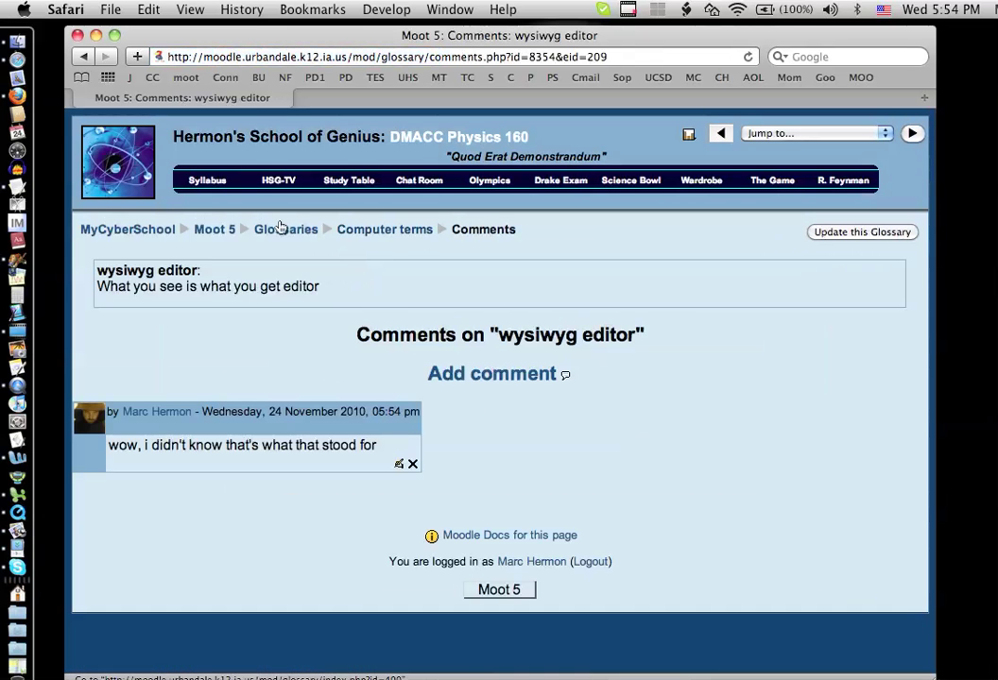
Step: Return to the Computer terms glossary, look through all entries, and browse those under the letter F
{"action": "left_click", "coordinate": [370, 232]}
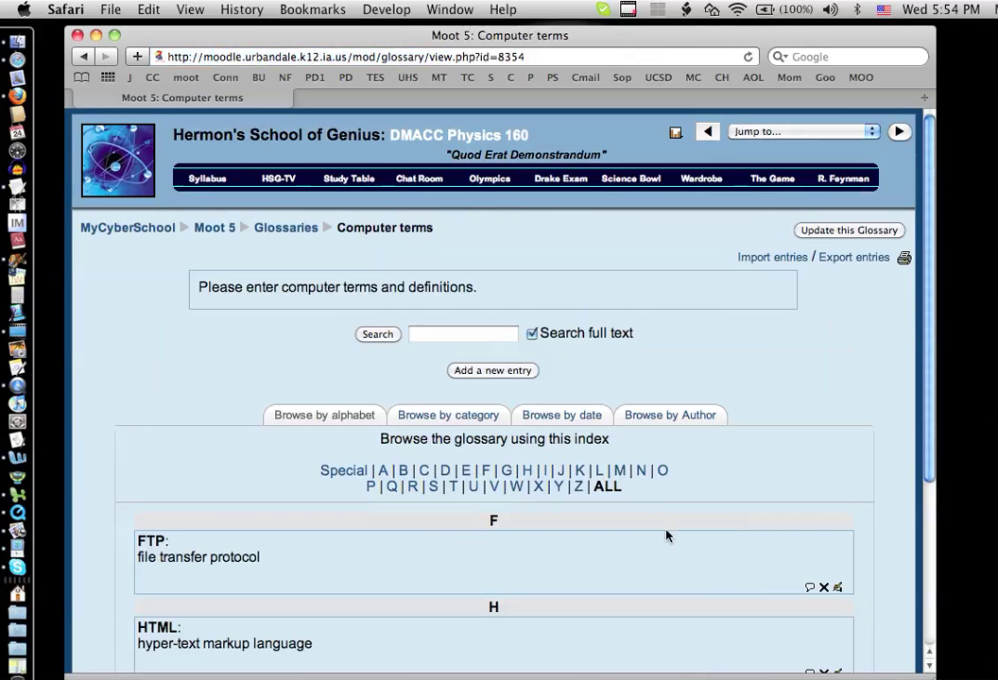
{"action": "scroll", "coordinate": [663, 535], "scroll_direction": "down", "scroll_amount": 5}
{"action": "scroll", "coordinate": [673, 519], "scroll_direction": "up", "scroll_amount": 3}
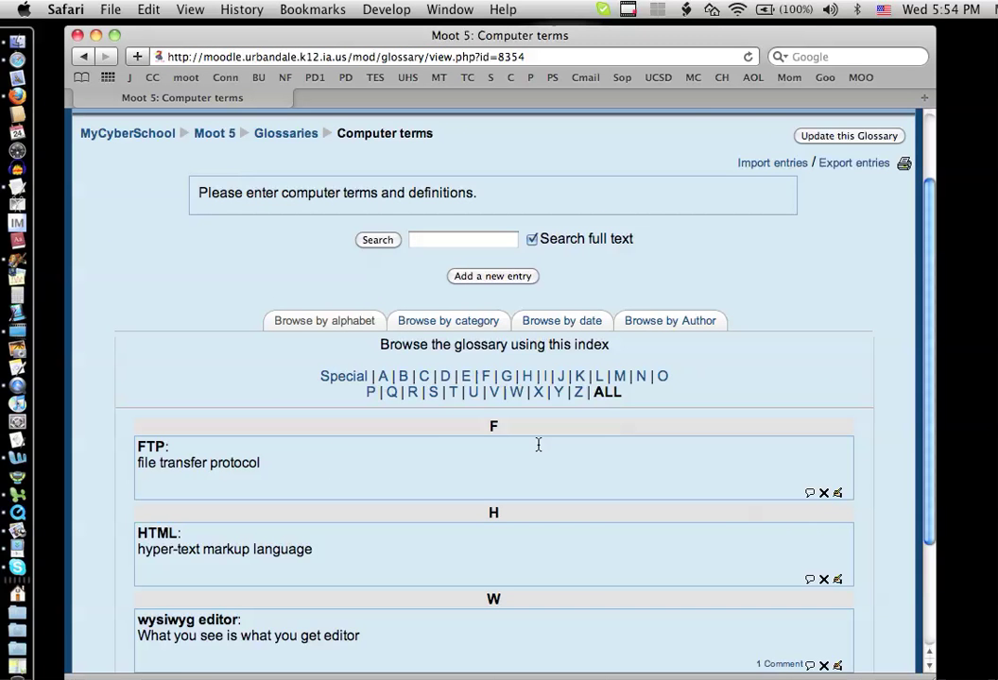
{"action": "left_click", "coordinate": [486, 378]}
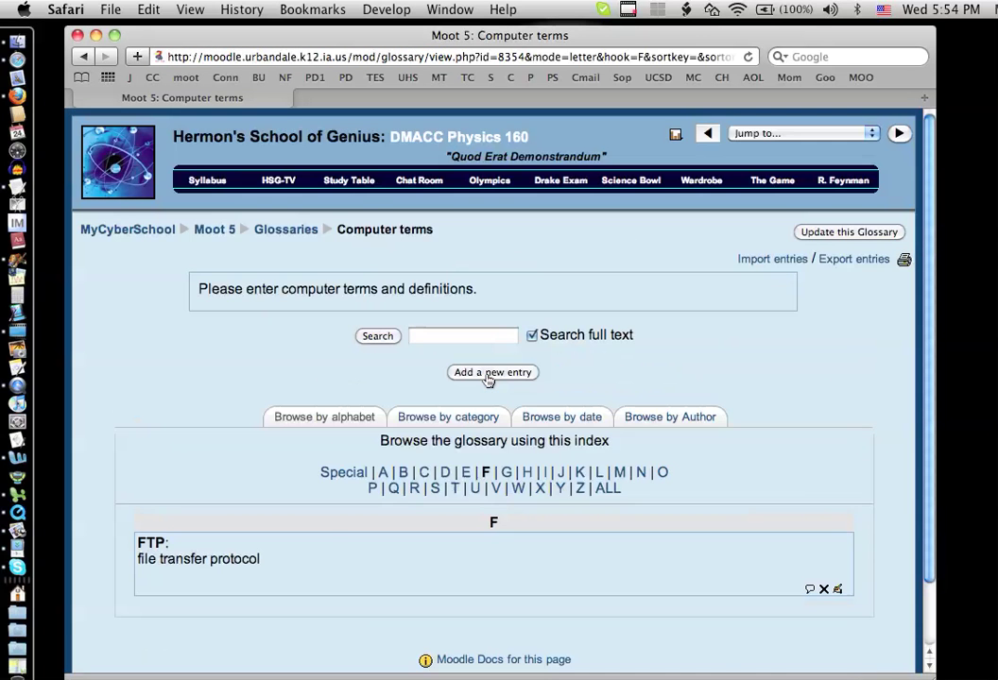
Step: Browse the glossary entries under the letters H and J, and by date
{"action": "left_click", "coordinate": [527, 474]}
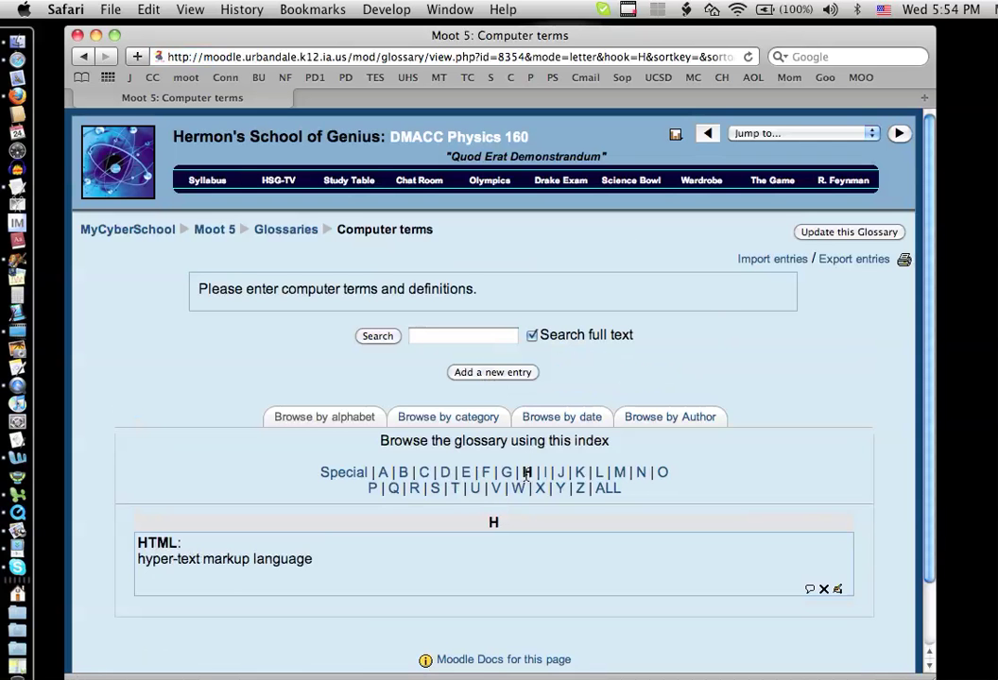
{"action": "left_click", "coordinate": [561, 473]}
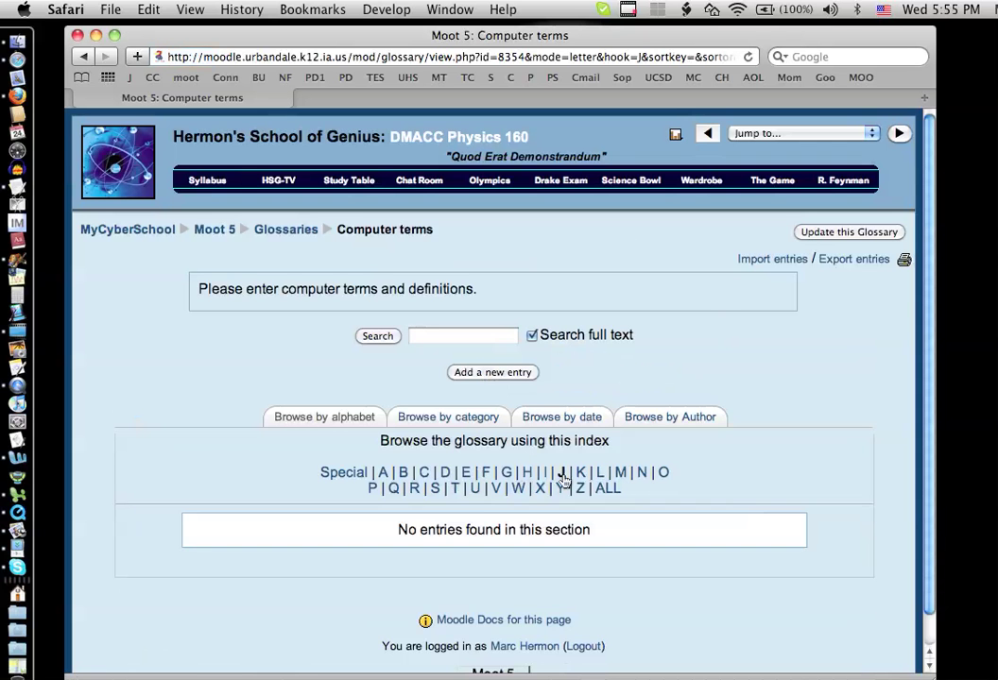
{"action": "left_click", "coordinate": [550, 420]}
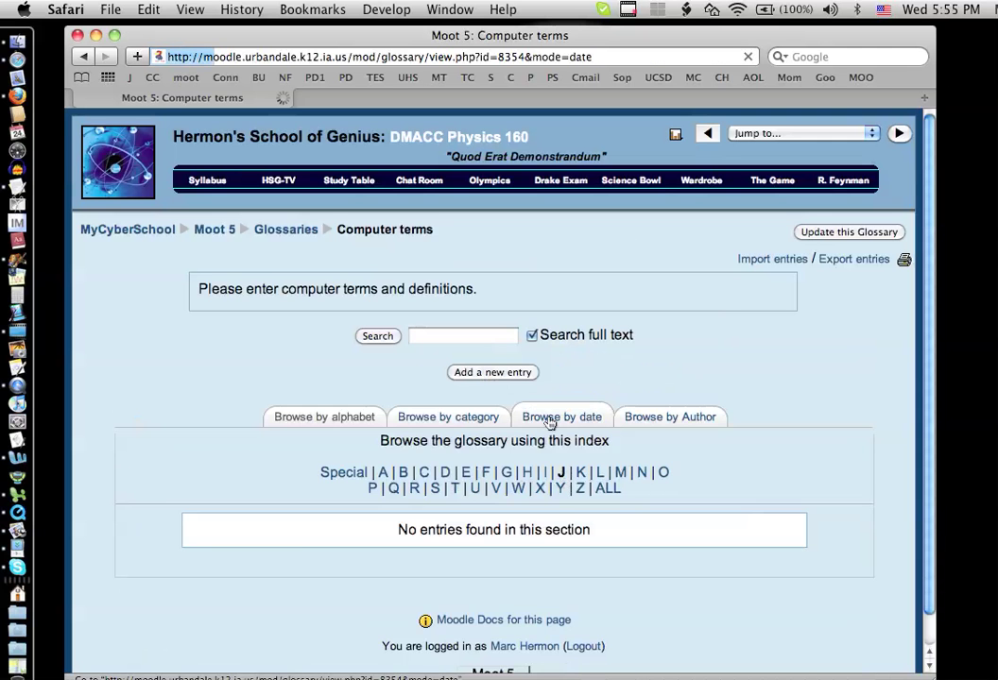
Step: Examine the glossary's category view with its category filter choices, and look through the entries by author
{"action": "left_click", "coordinate": [468, 421]}
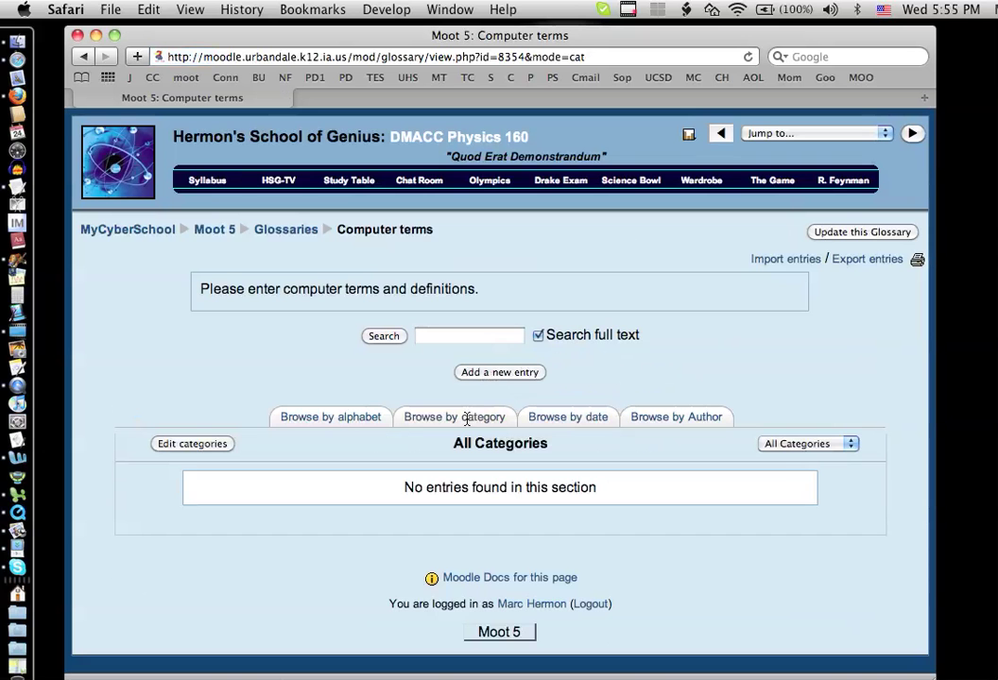
{"action": "left_click", "coordinate": [784, 443]}
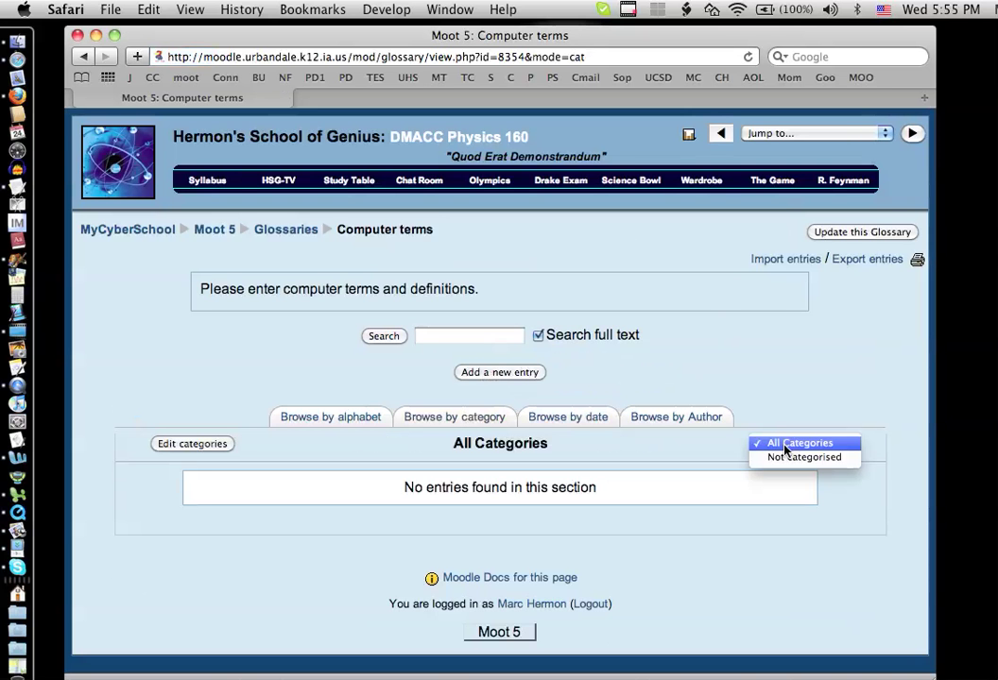
{"action": "left_click", "coordinate": [784, 385]}
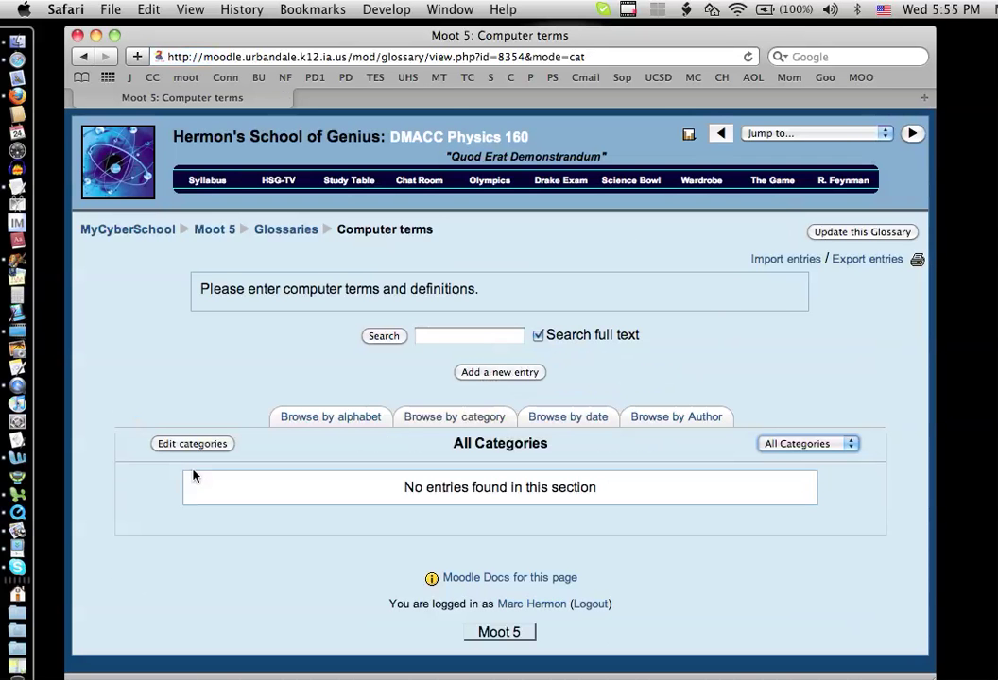
{"action": "left_click", "coordinate": [675, 419]}
{"action": "scroll", "coordinate": [675, 423], "scroll_direction": "down", "scroll_amount": 3}
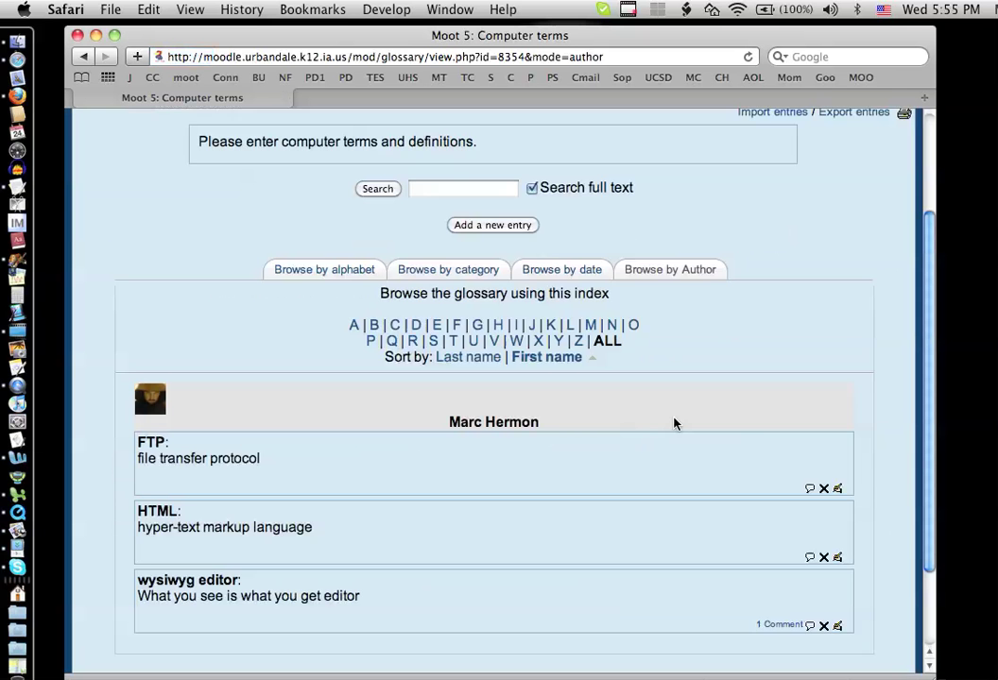
{"action": "scroll", "coordinate": [675, 423], "scroll_direction": "up", "scroll_amount": 3}
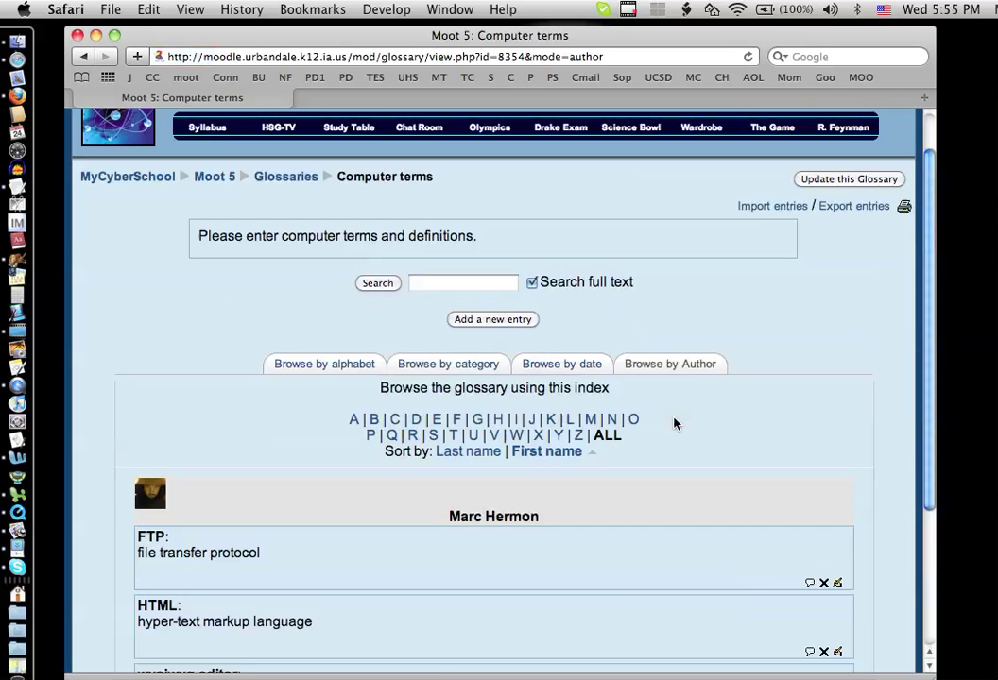
Step: Add a glossary category named "acronyms", save it, and return to the category view
{"action": "left_click", "coordinate": [467, 369]}
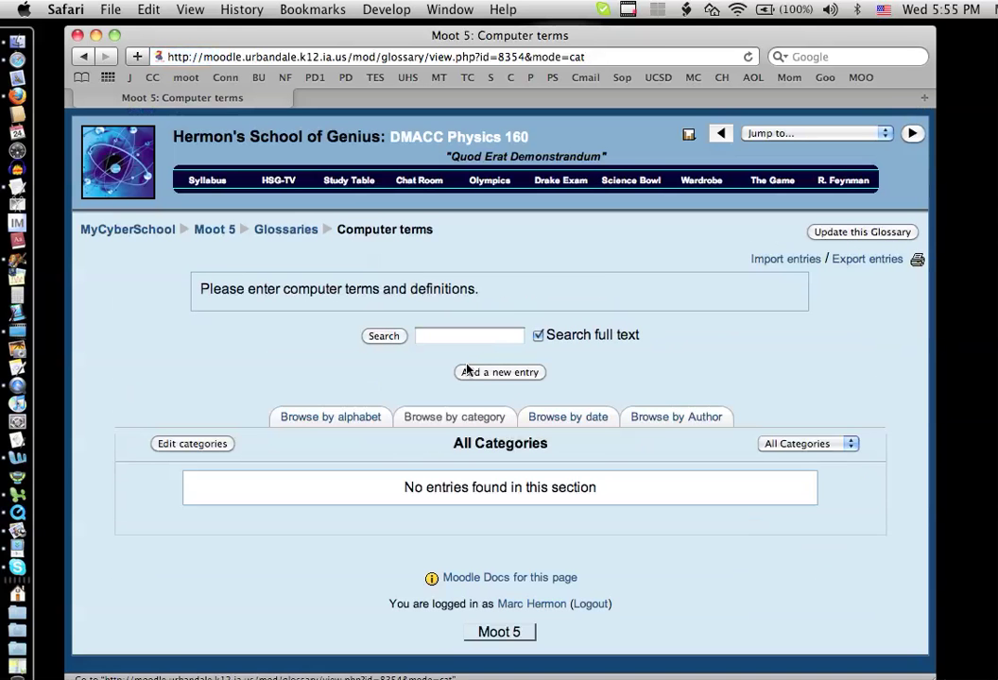
{"action": "left_click", "coordinate": [183, 446]}
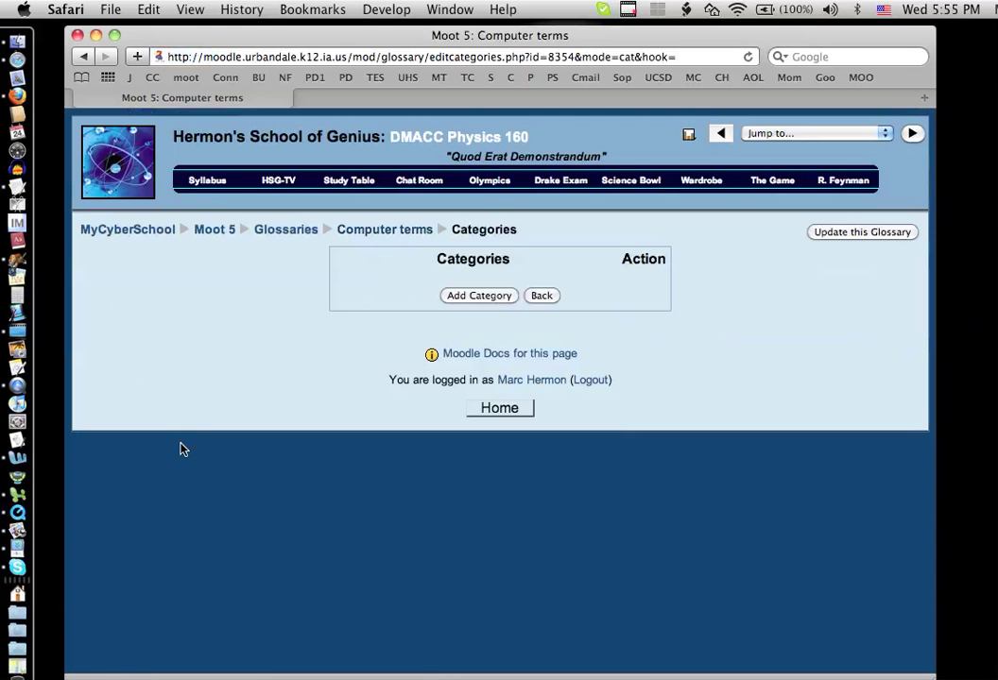
{"action": "left_click", "coordinate": [499, 299]}
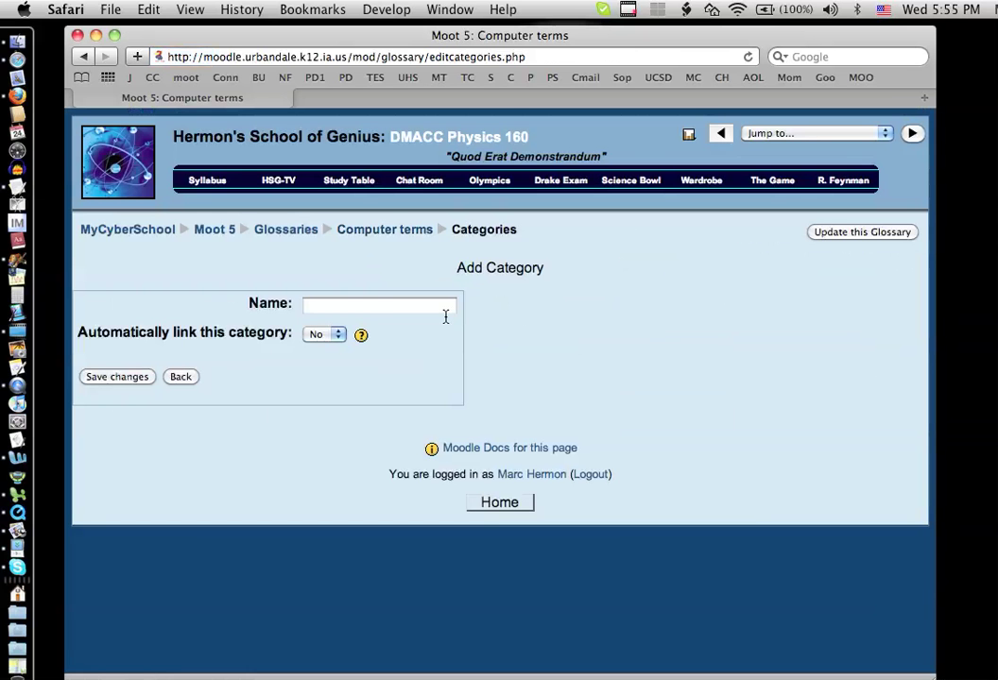
{"action": "left_click", "coordinate": [412, 306]}
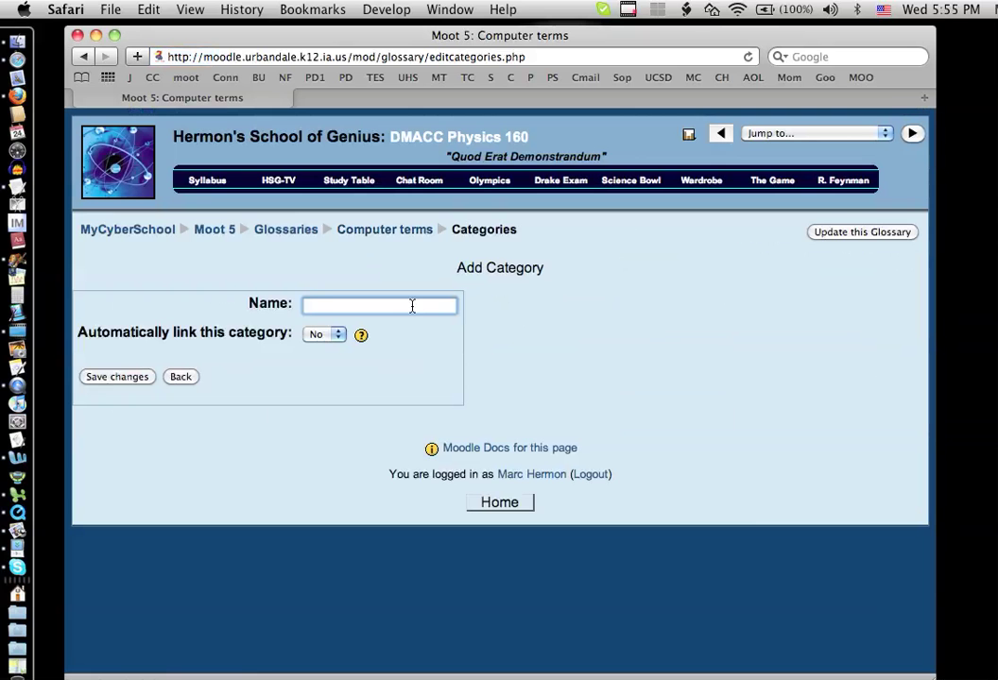
{"action": "type", "text": "acronyms"}
{"action": "left_click", "coordinate": [141, 380]}
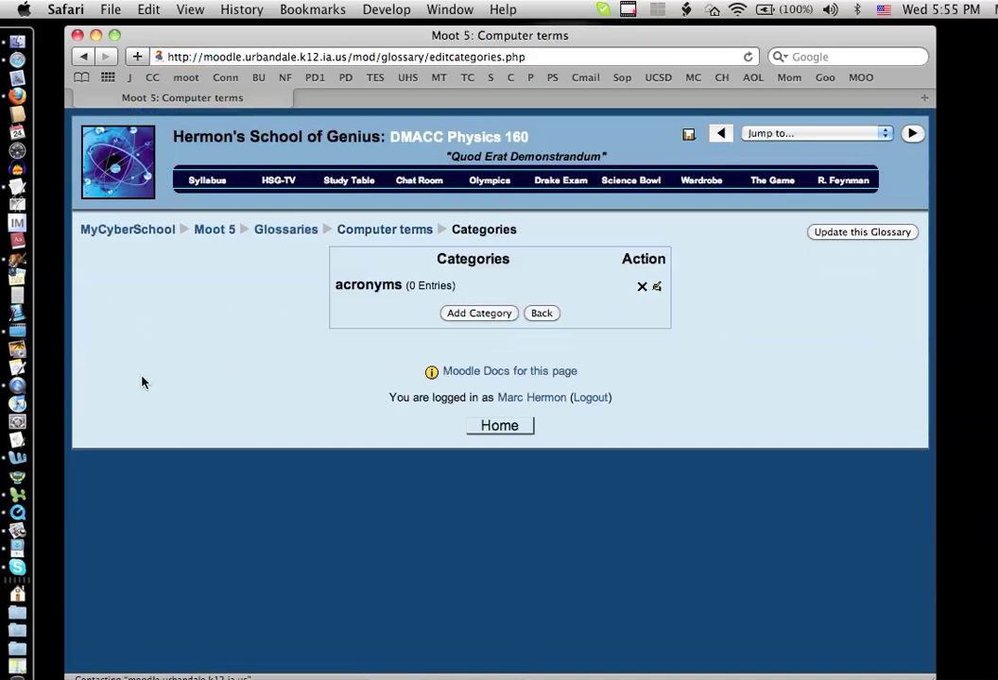
{"action": "left_click", "coordinate": [541, 315]}
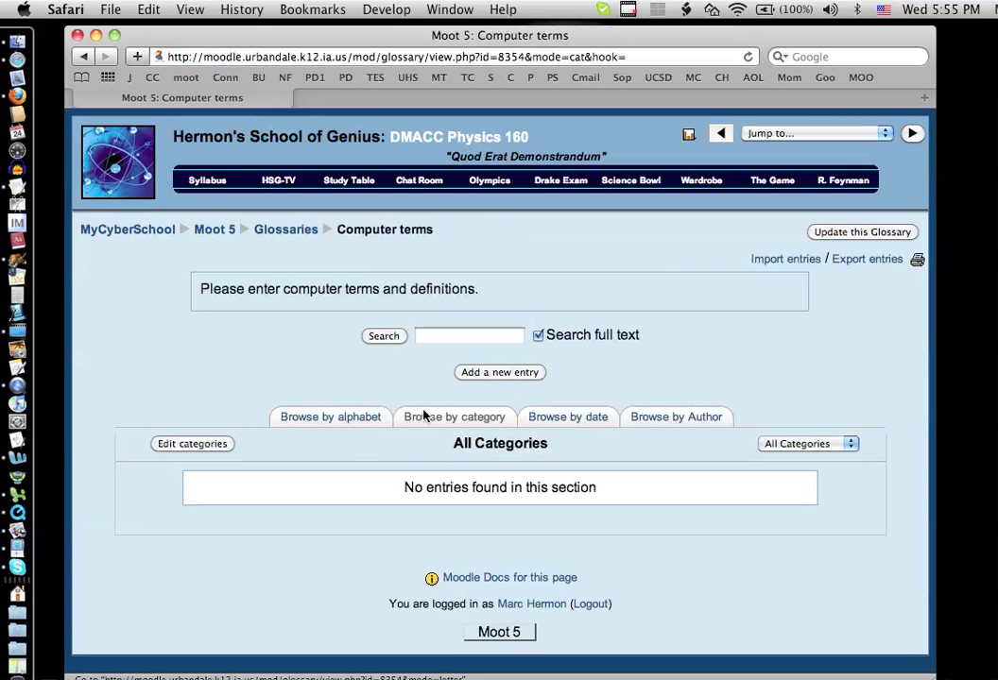
Step: Edit the FTP entry to assign it to the acronyms category and save the changes
{"action": "left_click", "coordinate": [645, 419]}
{"action": "scroll", "coordinate": [645, 417], "scroll_direction": "down", "scroll_amount": 5}
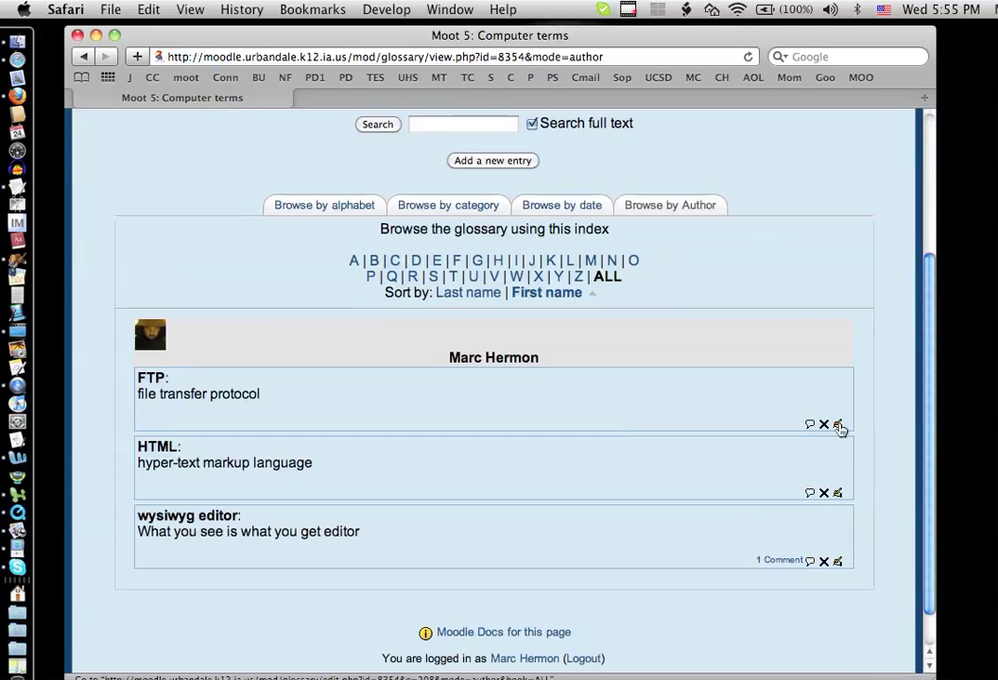
{"action": "left_click", "coordinate": [836, 424]}
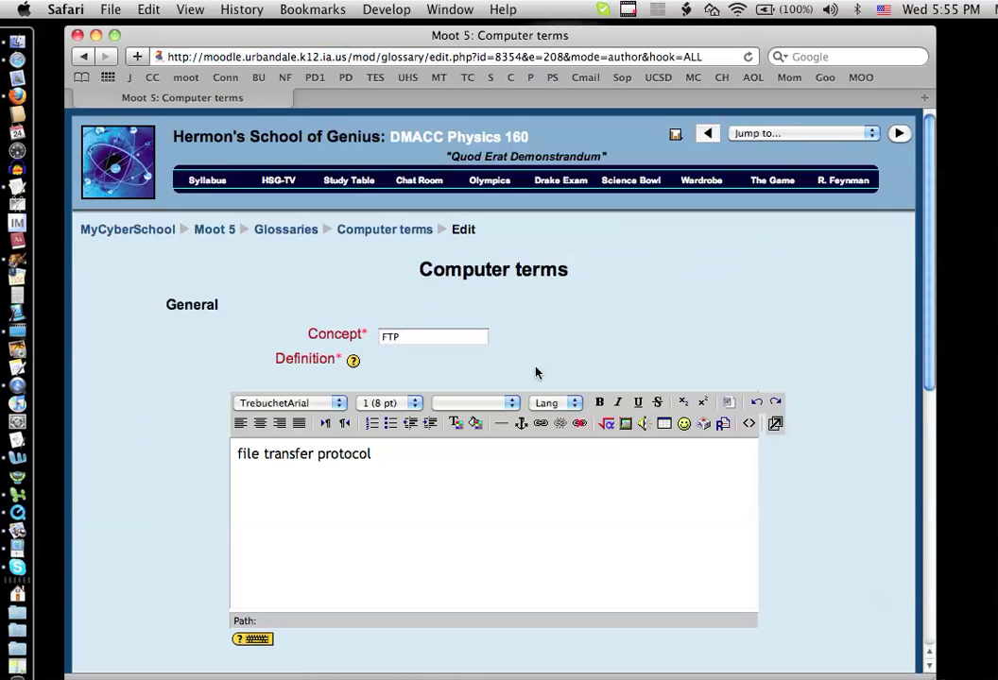
{"action": "scroll", "coordinate": [535, 373], "scroll_direction": "down", "scroll_amount": 5}
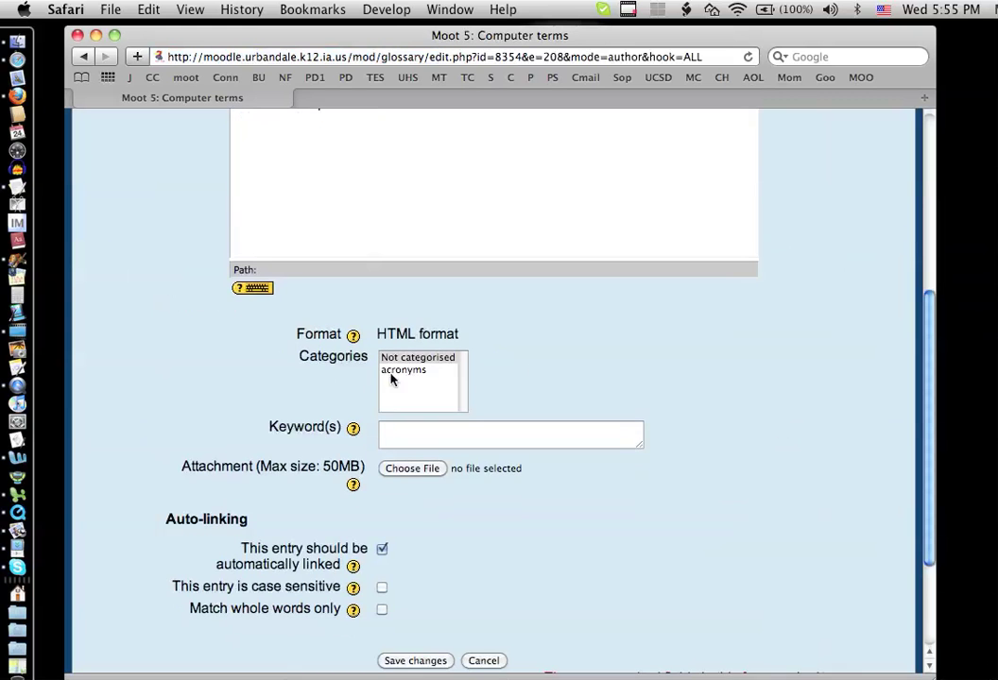
{"action": "left_click", "coordinate": [400, 375]}
{"action": "scroll", "coordinate": [399, 380], "scroll_direction": "down", "scroll_amount": 4}
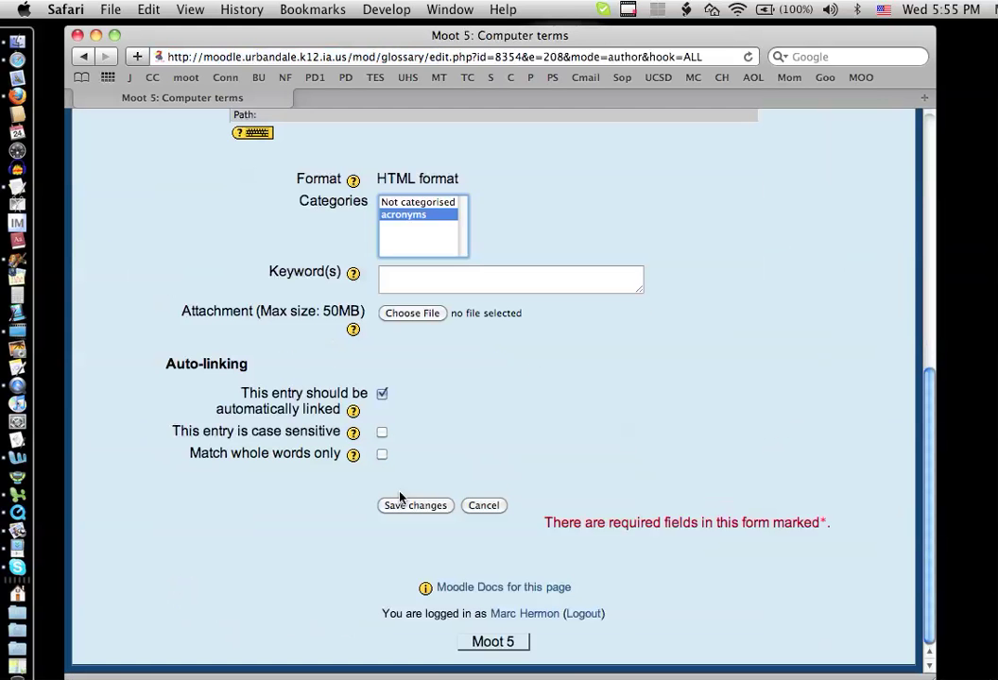
{"action": "left_click", "coordinate": [404, 507]}
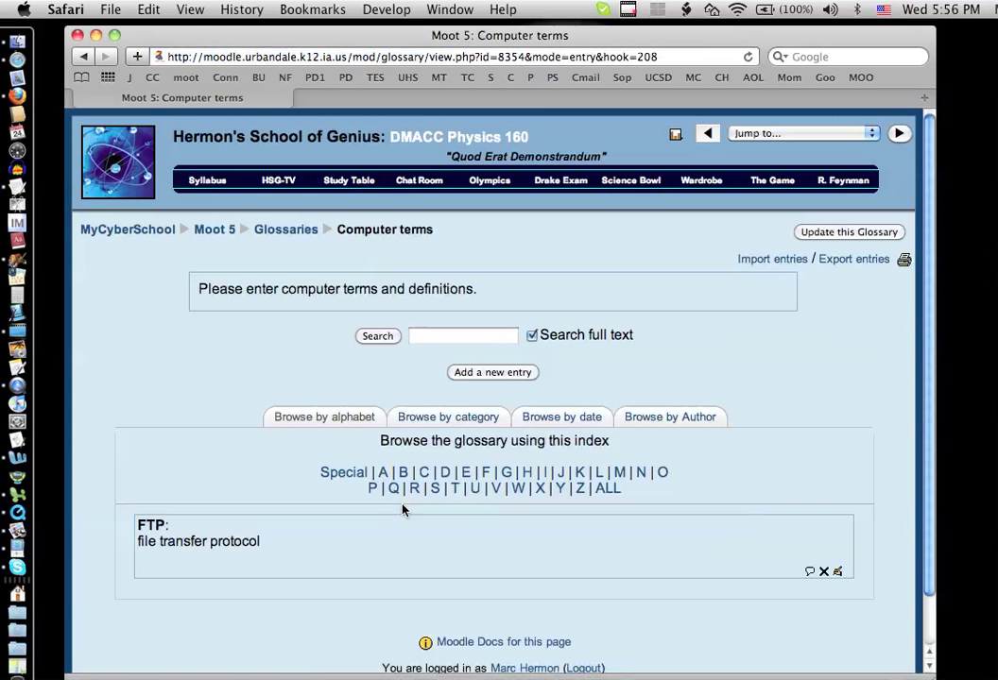
Step: Browse the glossary entries by category and open the list for editing categories
{"action": "scroll", "coordinate": [404, 511], "scroll_direction": "down", "scroll_amount": 1}
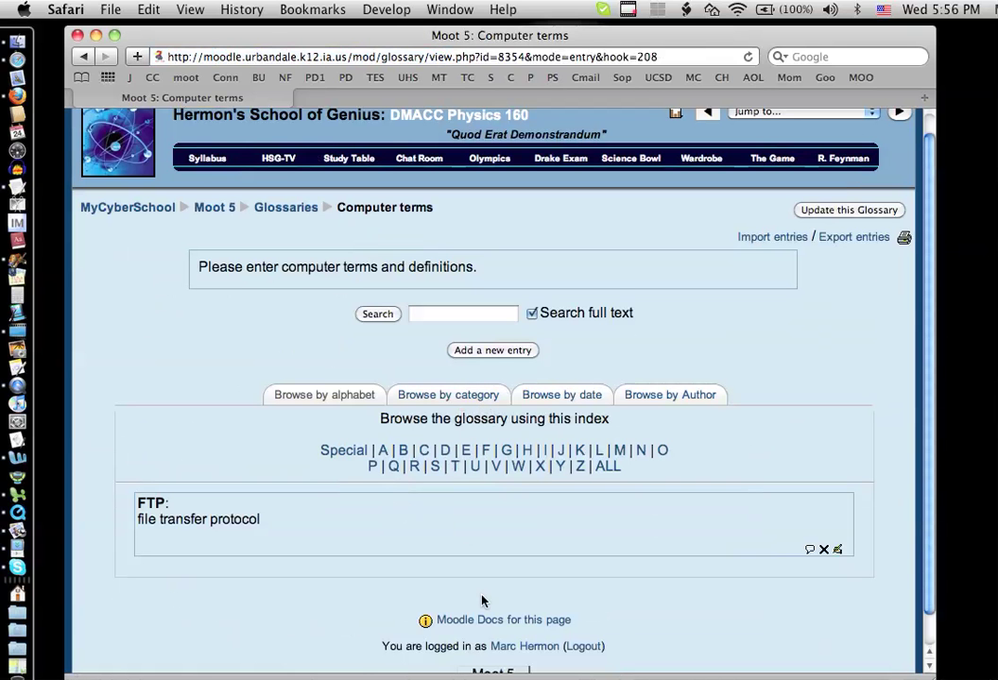
{"action": "left_click", "coordinate": [454, 402]}
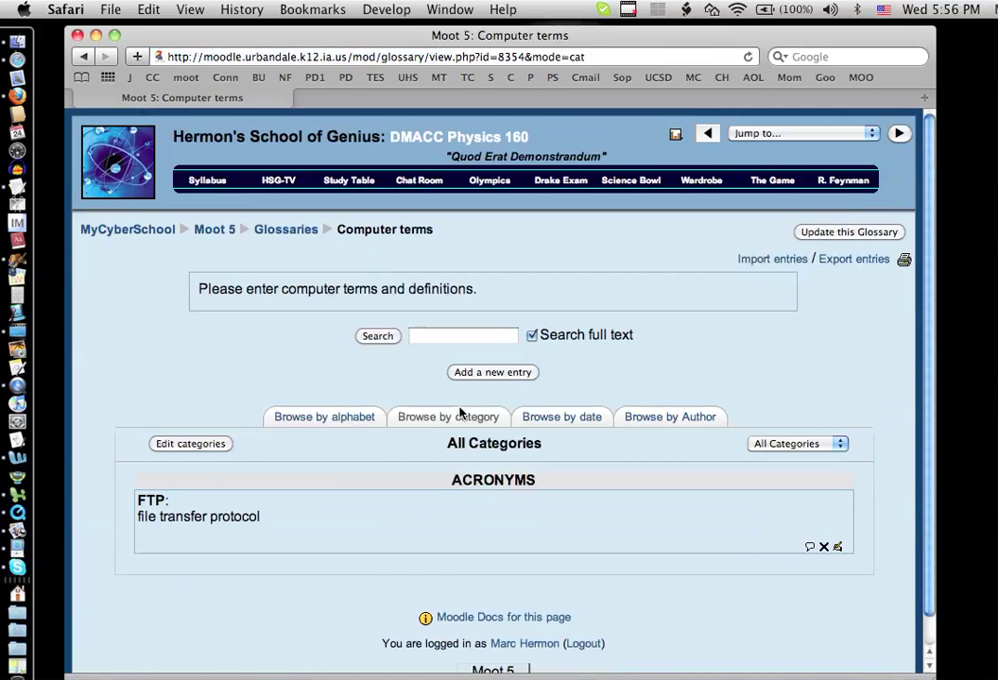
{"action": "left_click", "coordinate": [188, 444]}
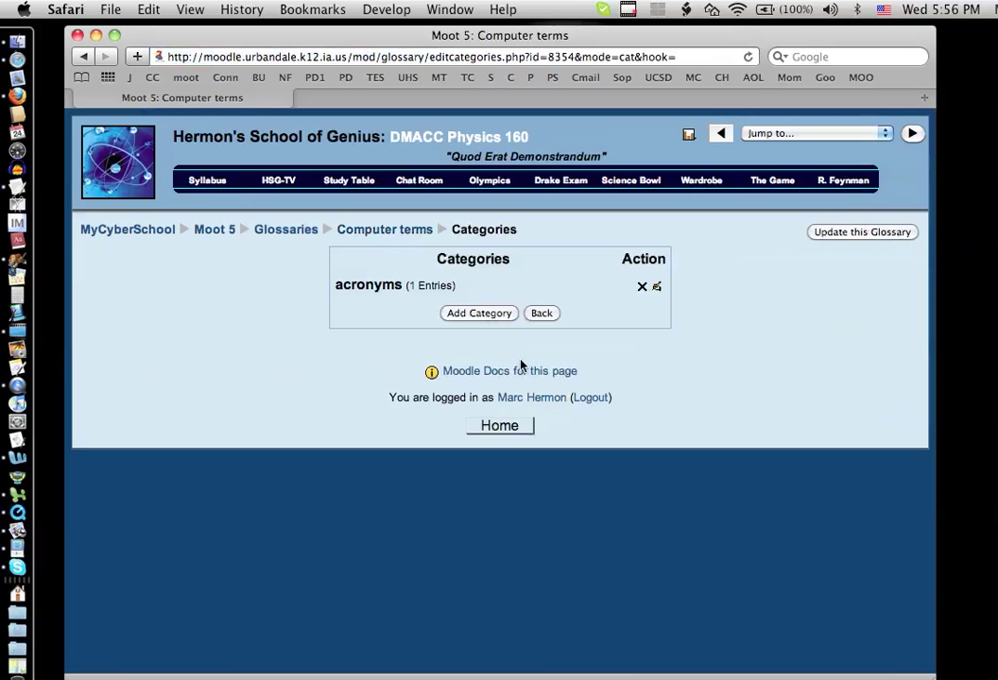
Step: Return to the Computer terms glossary and look through its full alphabetical list of entries and page options
{"action": "left_click", "coordinate": [360, 230]}
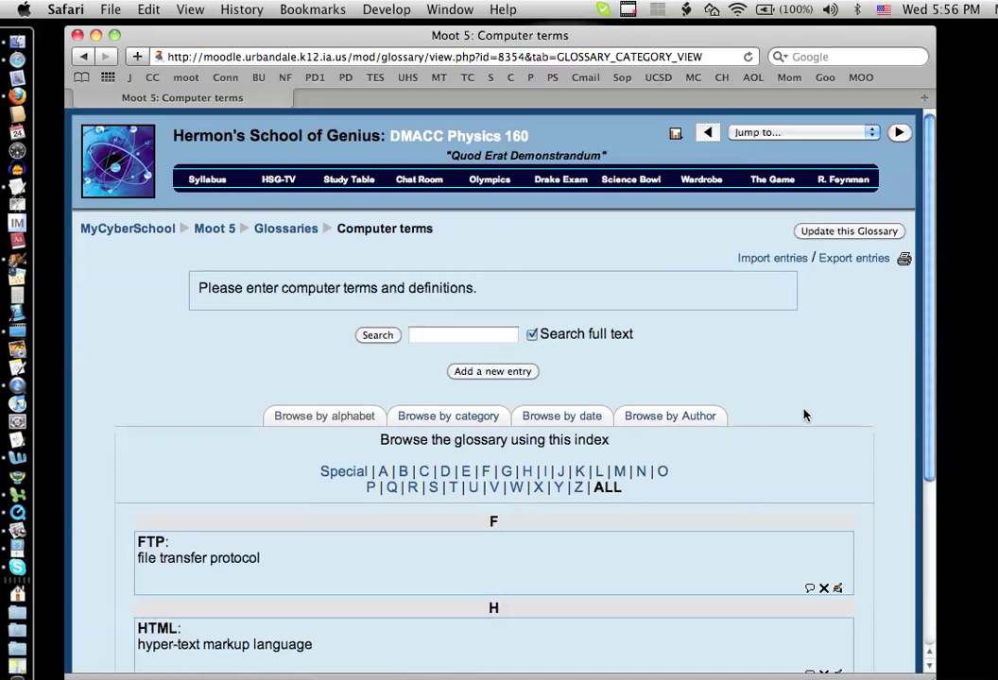
{"action": "scroll", "coordinate": [805, 415], "scroll_direction": "down", "scroll_amount": 1}
{"action": "scroll", "coordinate": [804, 415], "scroll_direction": "down", "scroll_amount": 2}
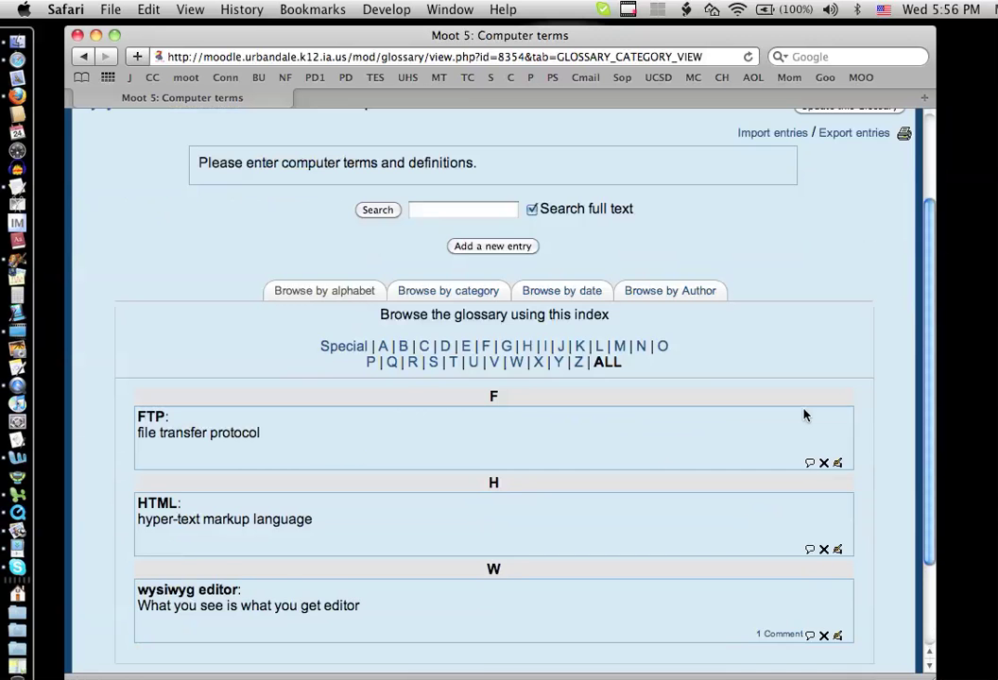
{"action": "scroll", "coordinate": [804, 415], "scroll_direction": "down", "scroll_amount": 3}
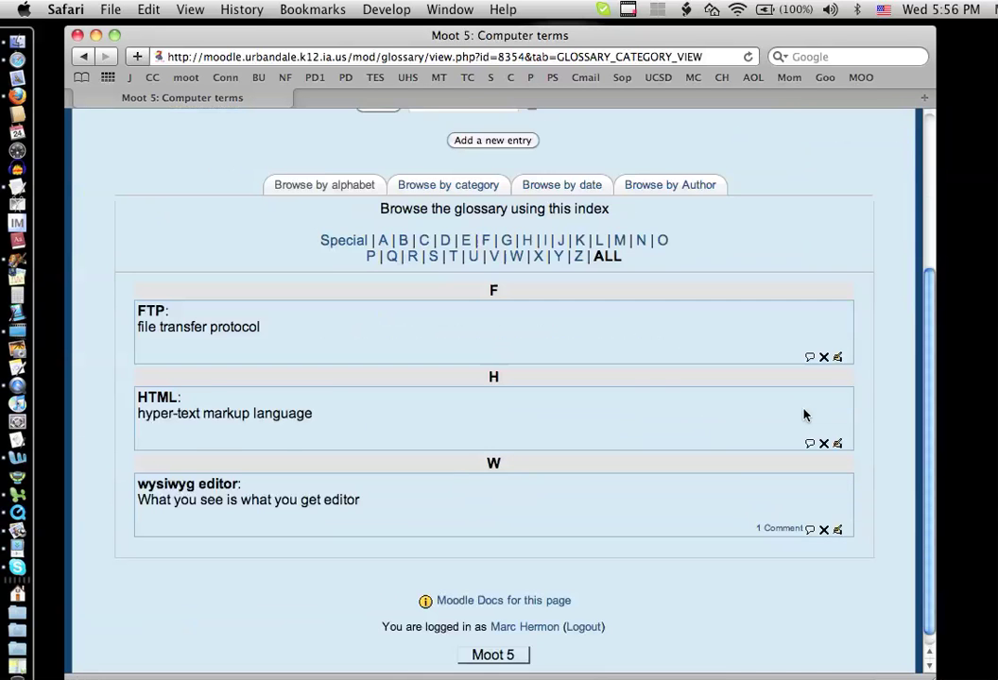
{"action": "scroll", "coordinate": [804, 415], "scroll_direction": "up", "scroll_amount": 6}
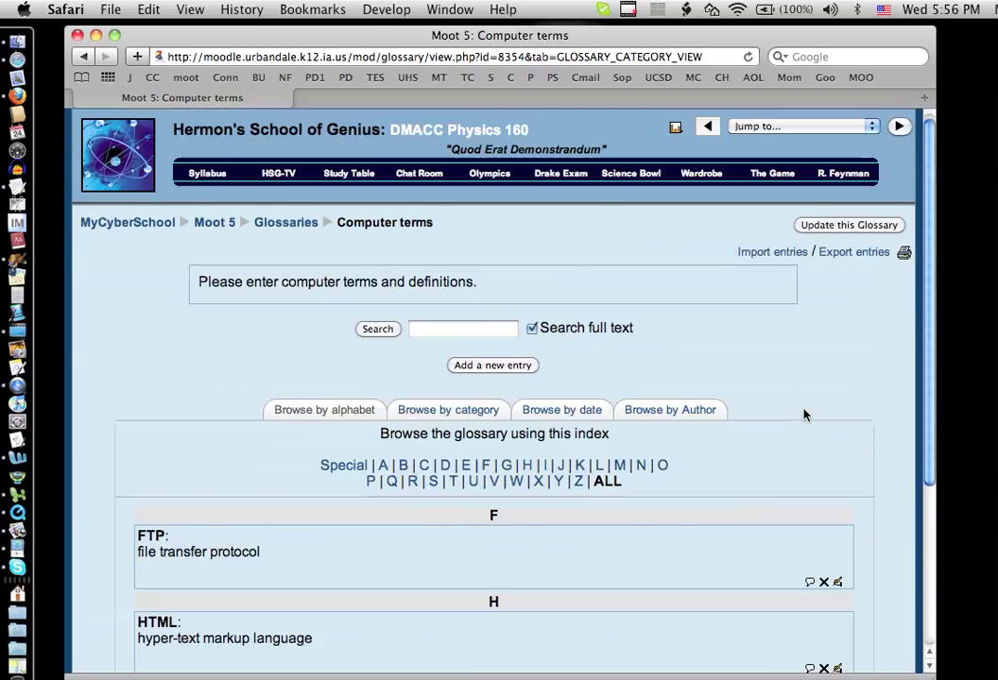
{"action": "scroll", "coordinate": [804, 415], "scroll_direction": "down", "scroll_amount": 3}
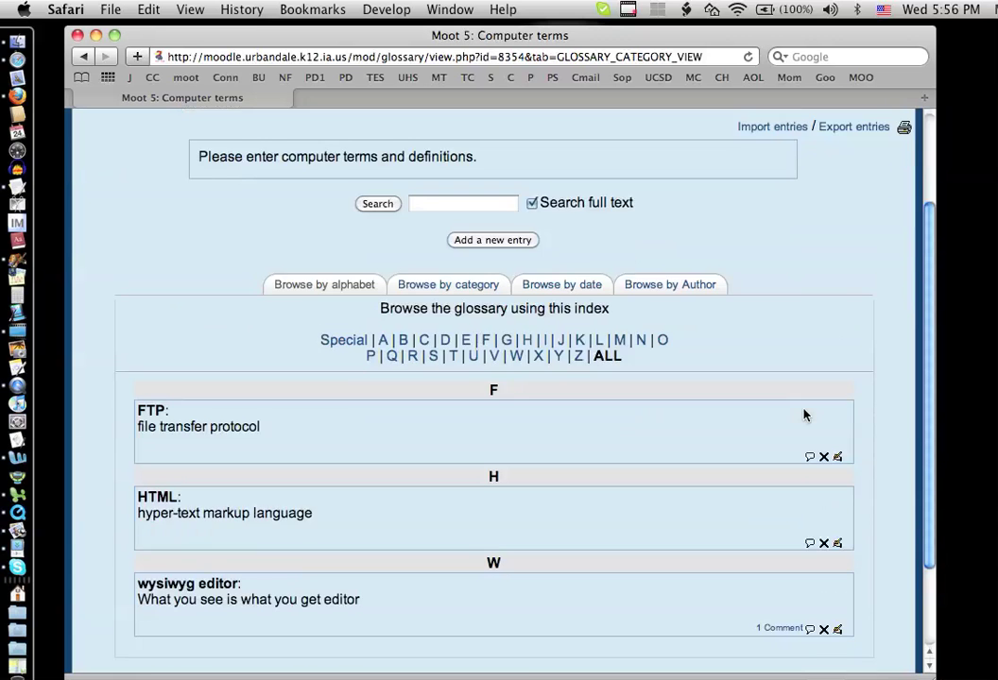
{"action": "scroll", "coordinate": [804, 415], "scroll_direction": "down", "scroll_amount": 3}
{"action": "scroll", "coordinate": [805, 415], "scroll_direction": "up", "scroll_amount": 5}
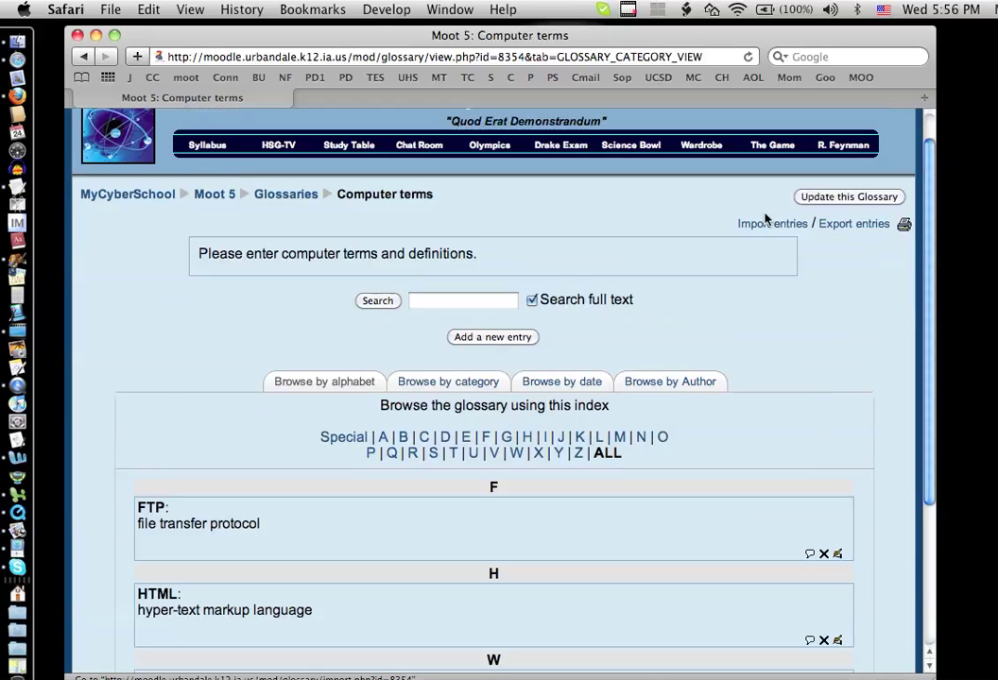
{"action": "scroll", "coordinate": [794, 460], "scroll_direction": "down", "scroll_amount": 3}
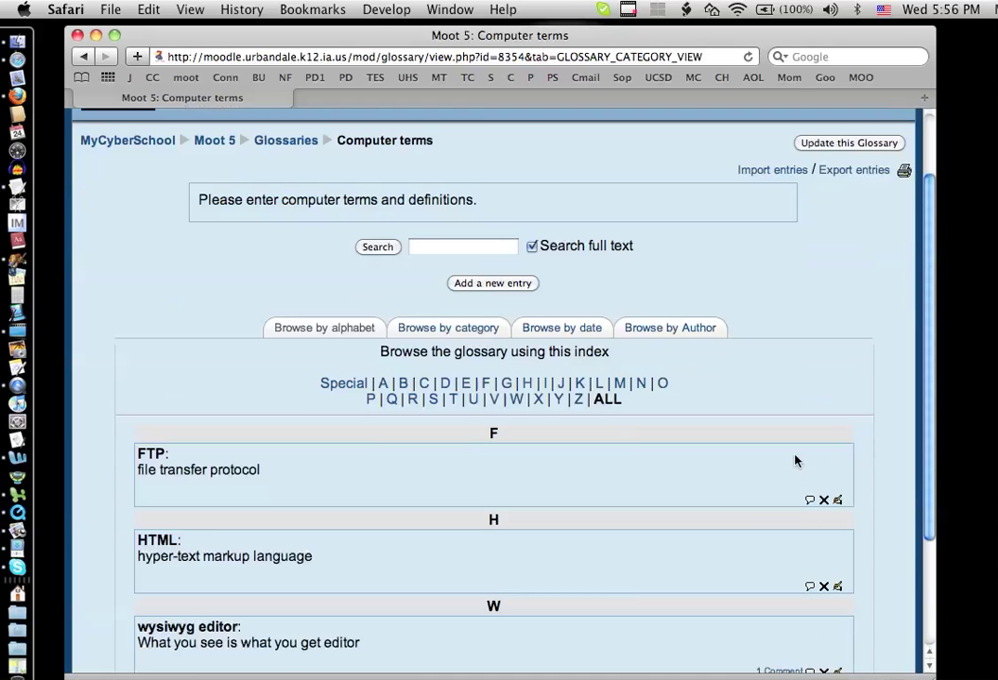
{"action": "scroll", "coordinate": [794, 460], "scroll_direction": "up", "scroll_amount": 2}
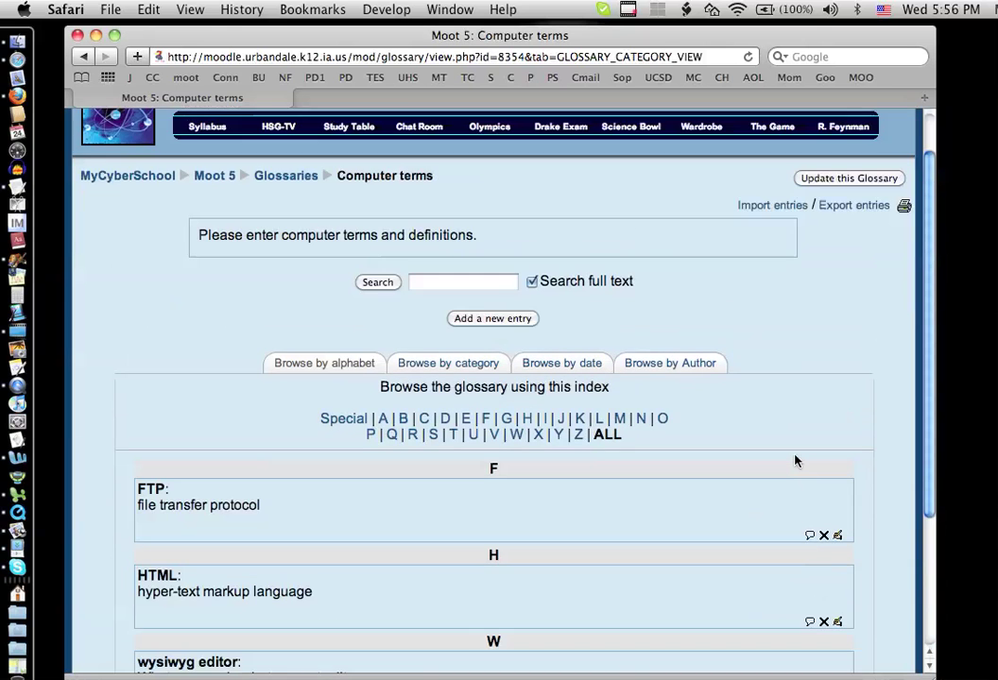